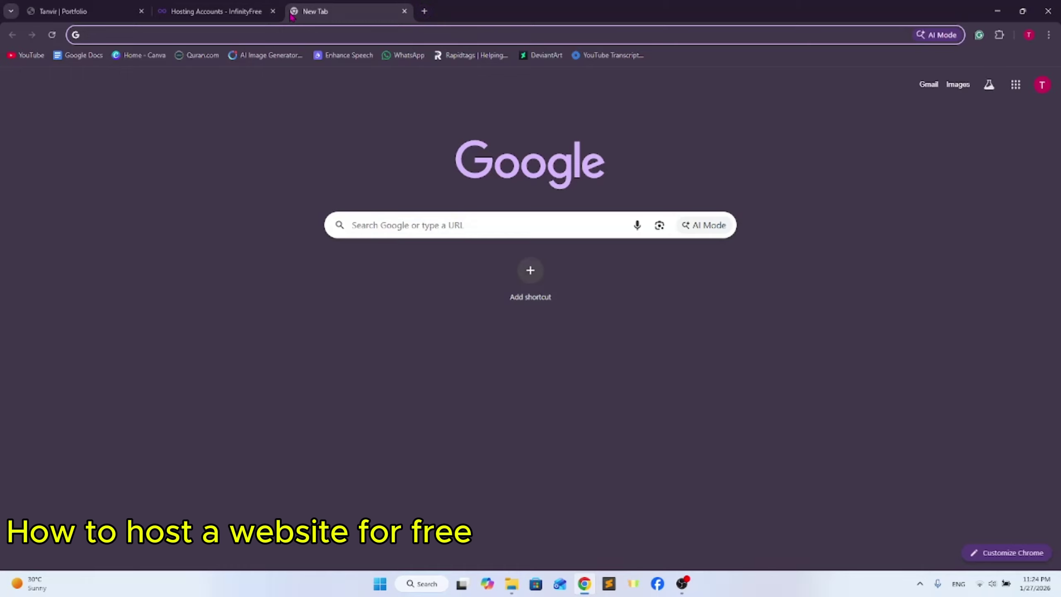
- Search the web for infinityfree, then close the search results
text(infi)
key(Down)
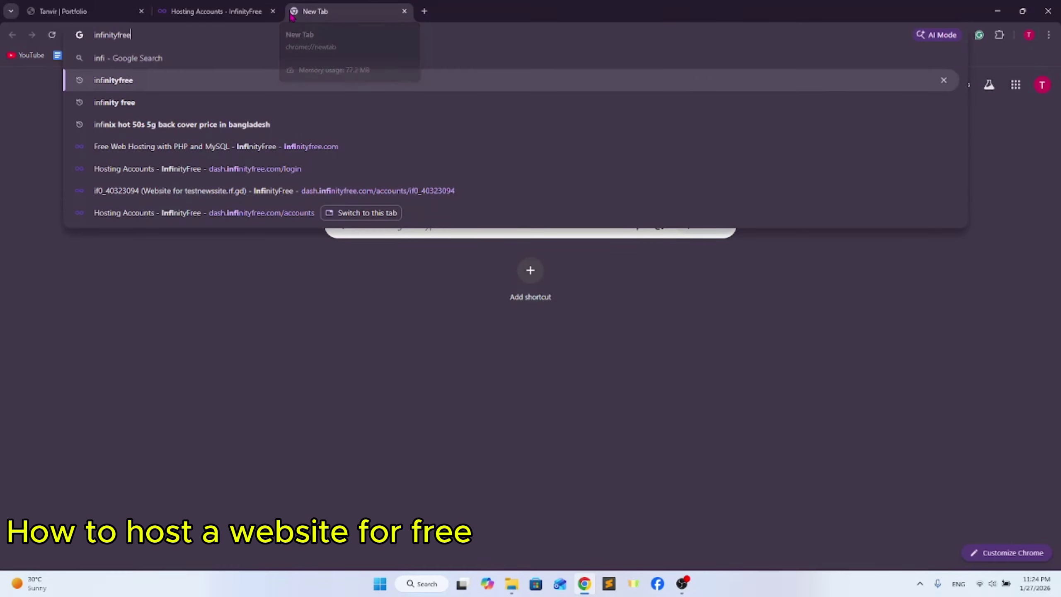
key(Return)
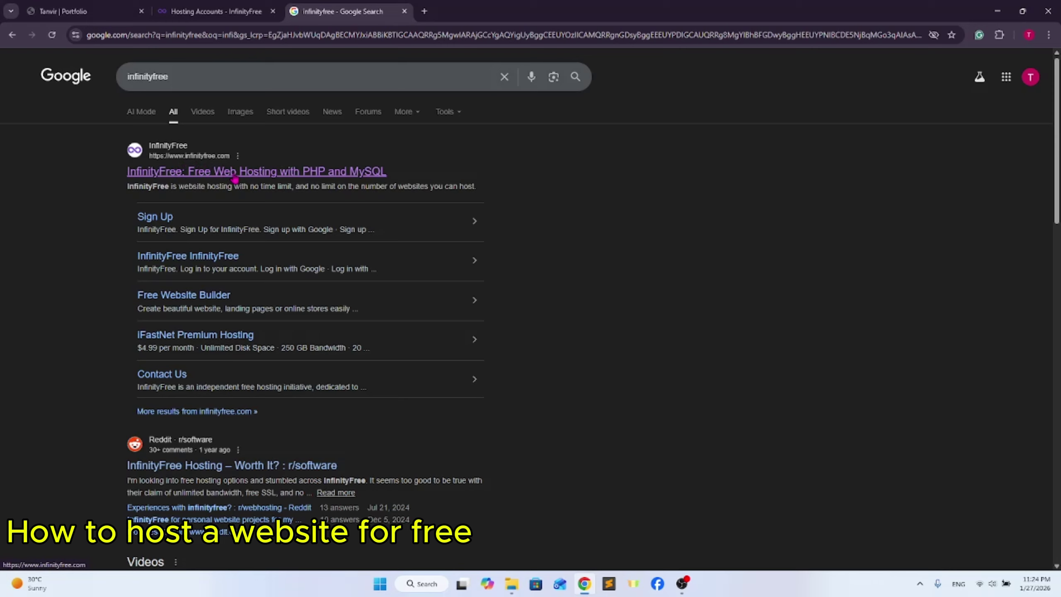
click(404, 11)
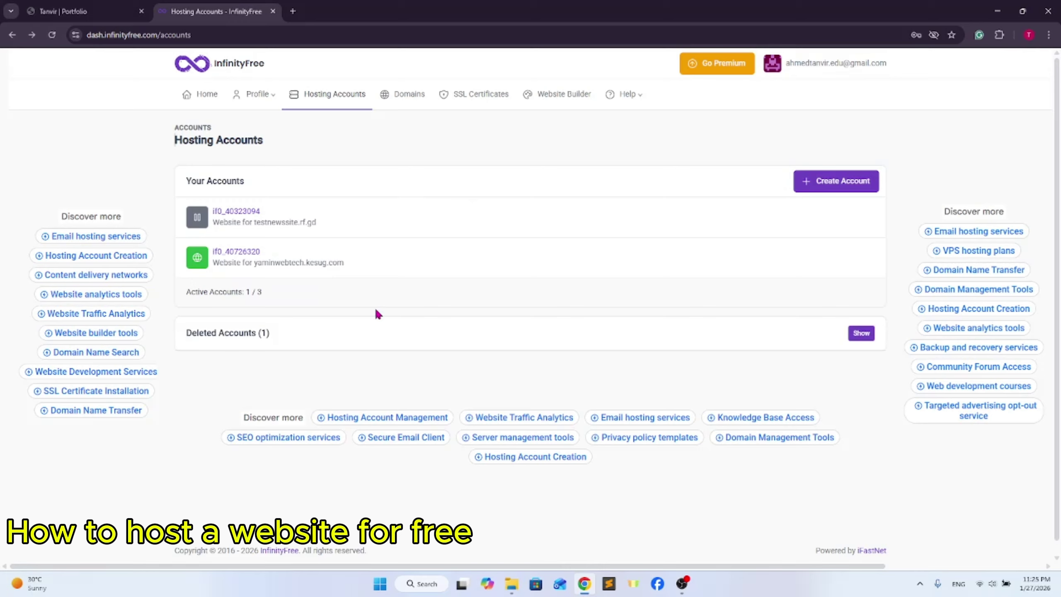
- Open the details of the active hosting account for yaminwebtech.kesug.com in a new tab
click(216, 70)
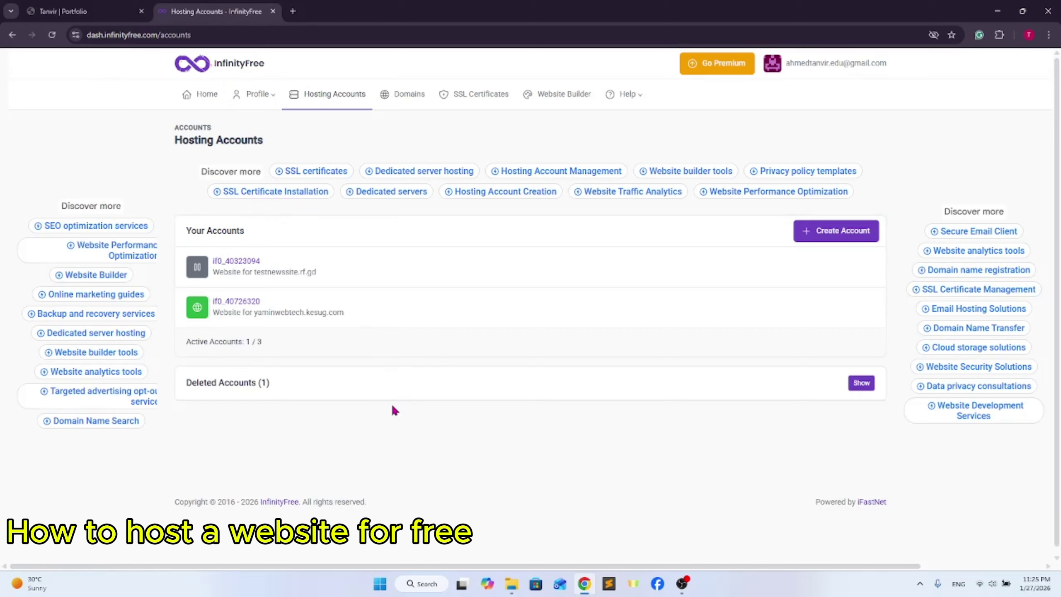
drag(188, 232, 254, 239)
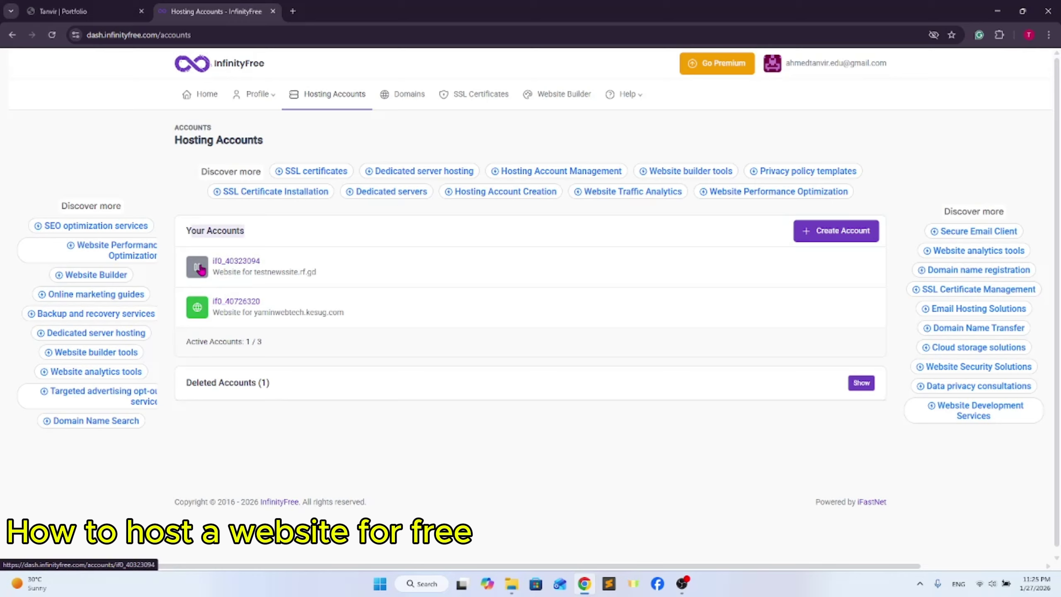
mouse_move(201, 270)
right_click(236, 302)
click(296, 315)
click(326, 11)
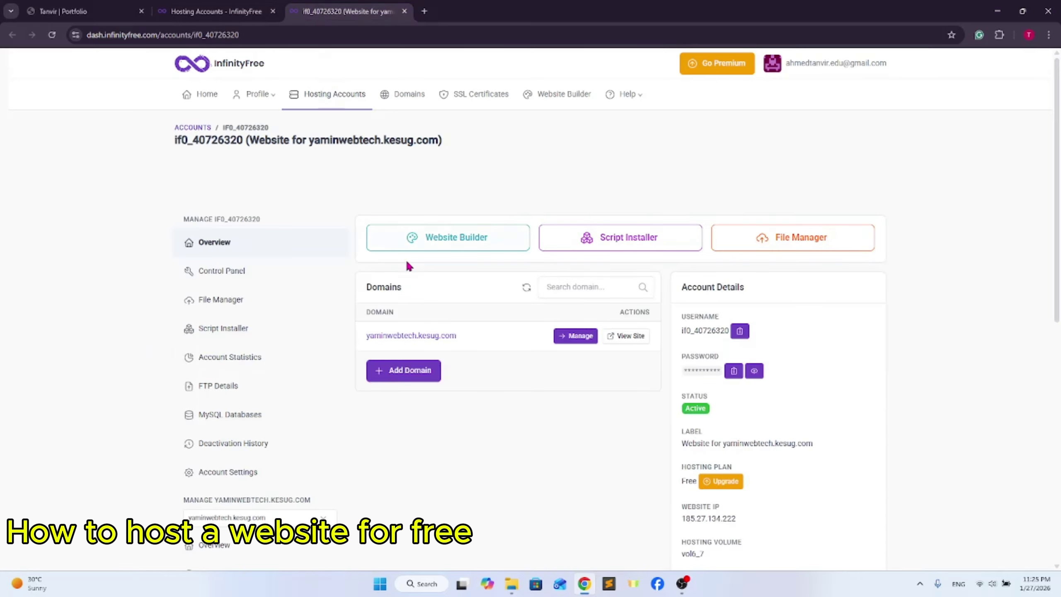
- Deactivate the hosting account for yaminwebtech.kesug.com in its account settings and return to the hosting accounts list
scroll(293, 383, down, 1)
click(248, 426)
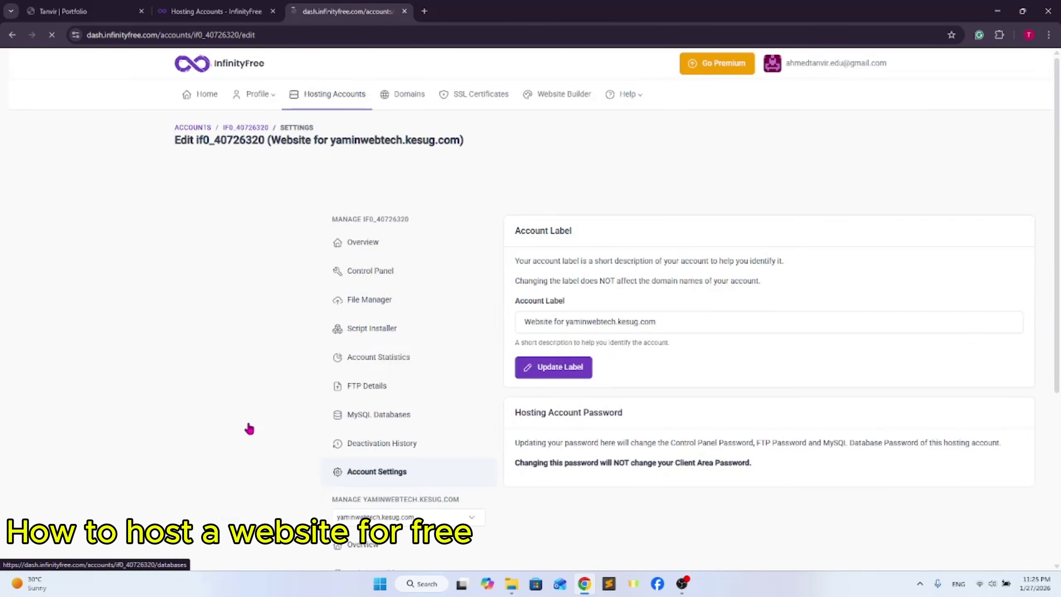
scroll(402, 367, down, 3)
scroll(460, 338, down, 6)
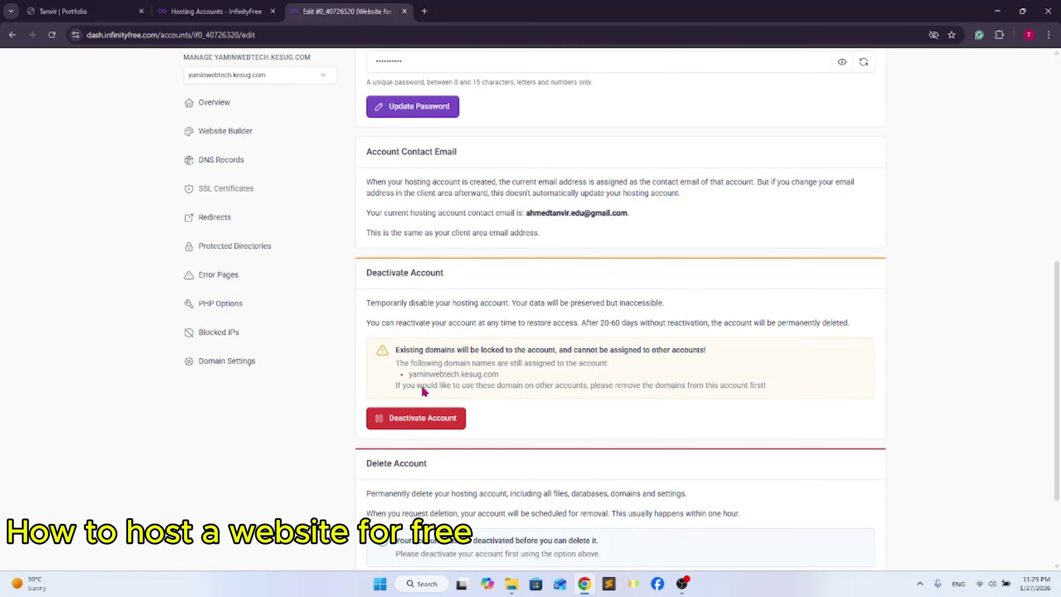
click(447, 421)
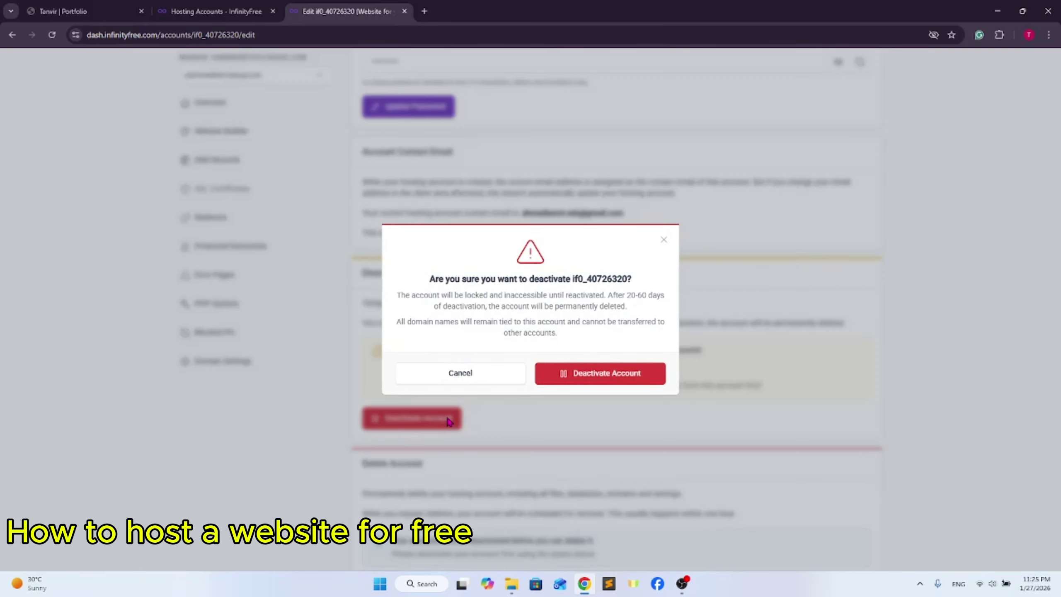
click(615, 368)
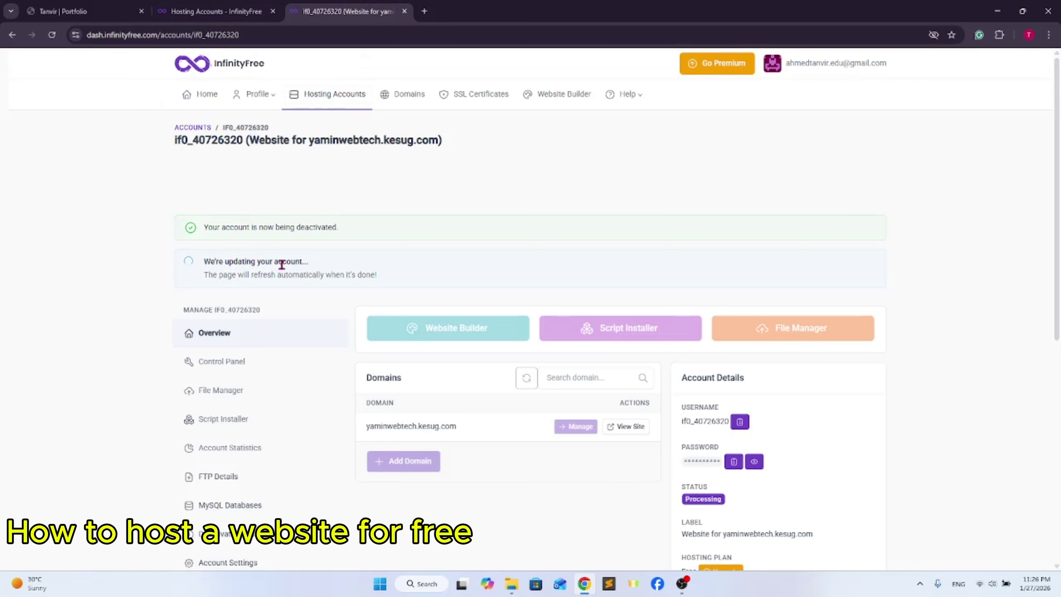
key(ctrl+shift+Tab)
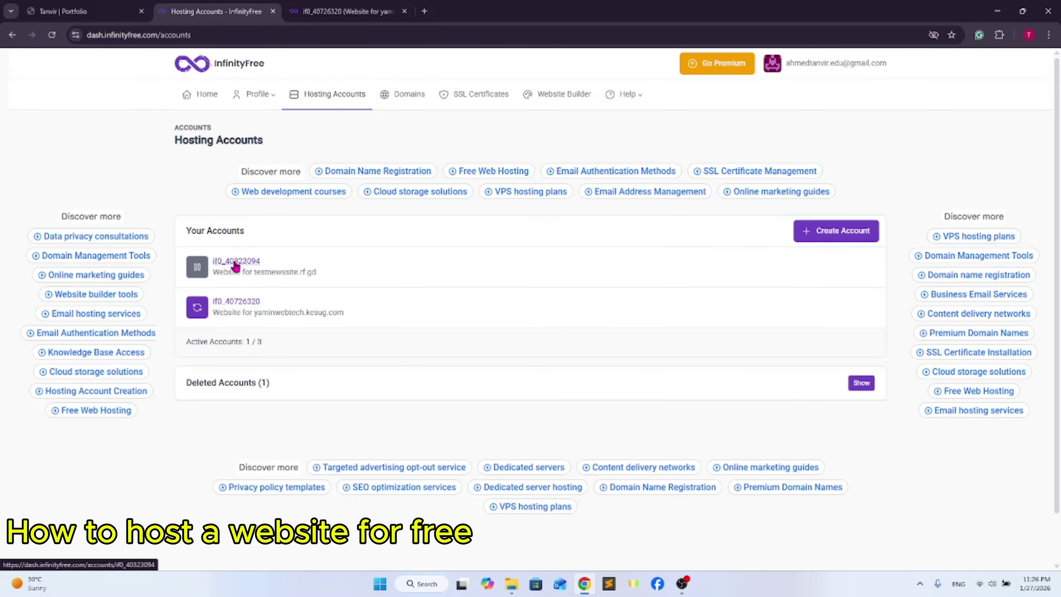
click(404, 12)
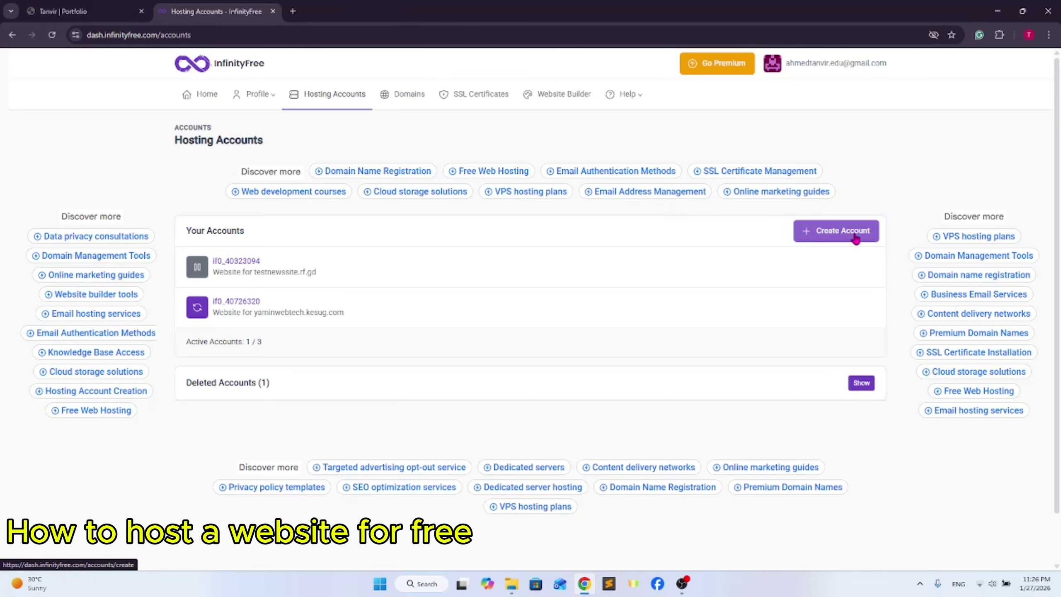
- Start creating a new hosting account on the free $0 InfinityFree plan
scroll(286, 160, down, 4)
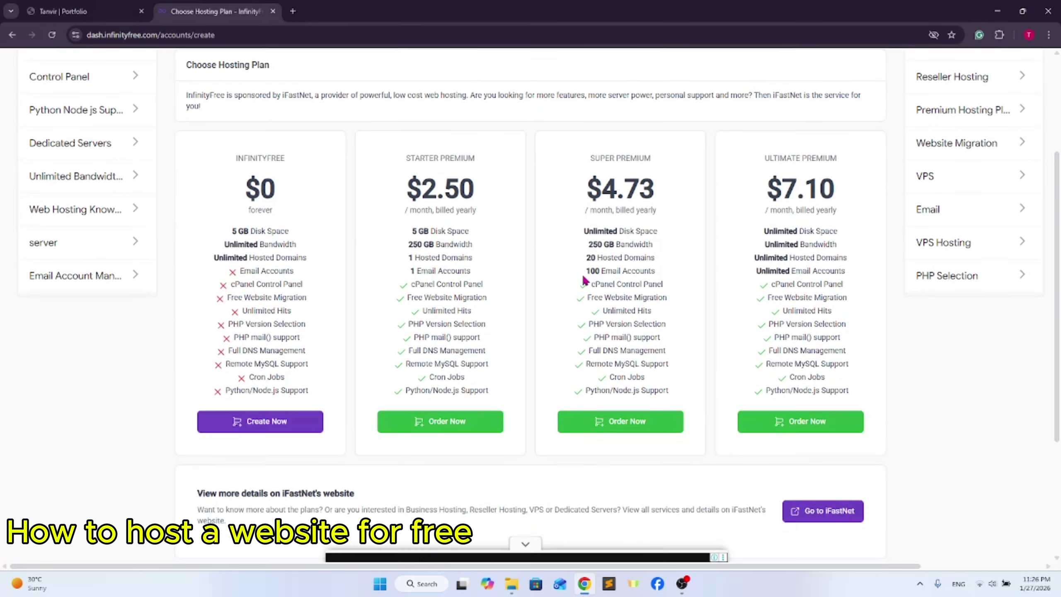
double_click(264, 180)
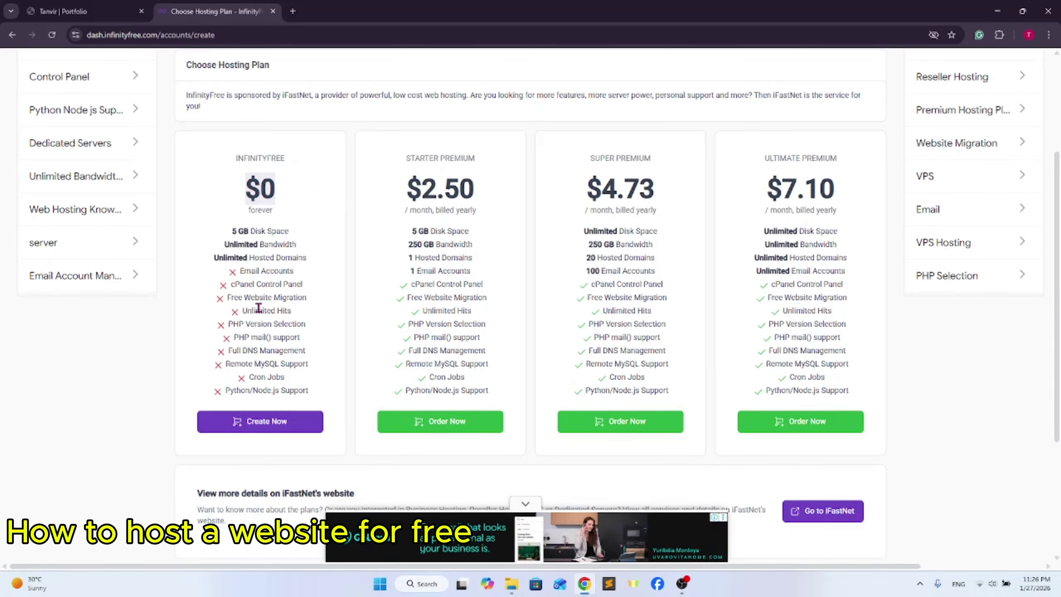
click(248, 435)
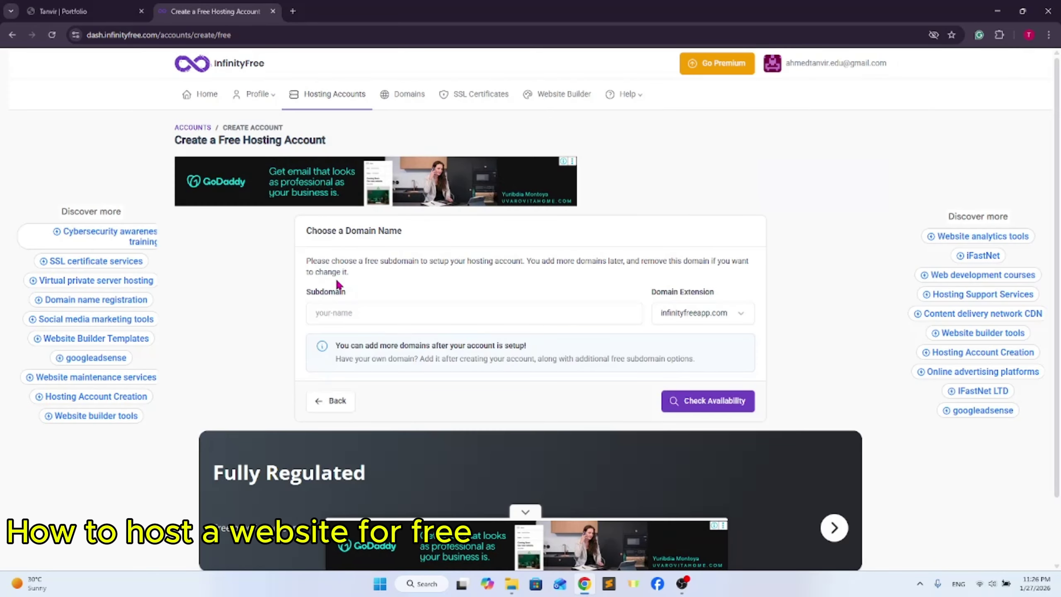
- Set the subdomain to testdatavisionary with the infinityfreeapp.com extension and check its availability
click(358, 313)
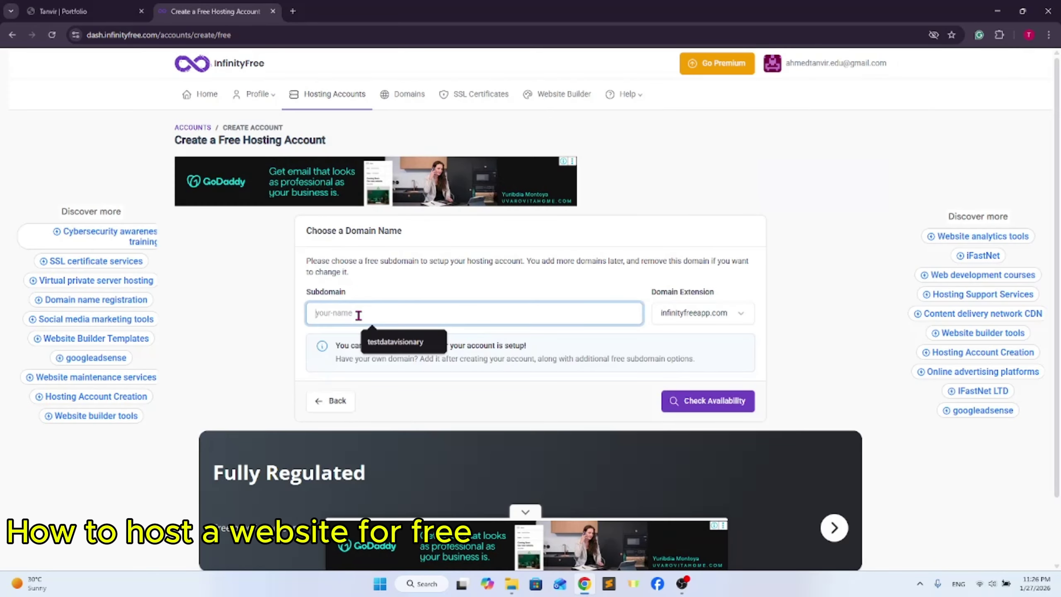
click(722, 314)
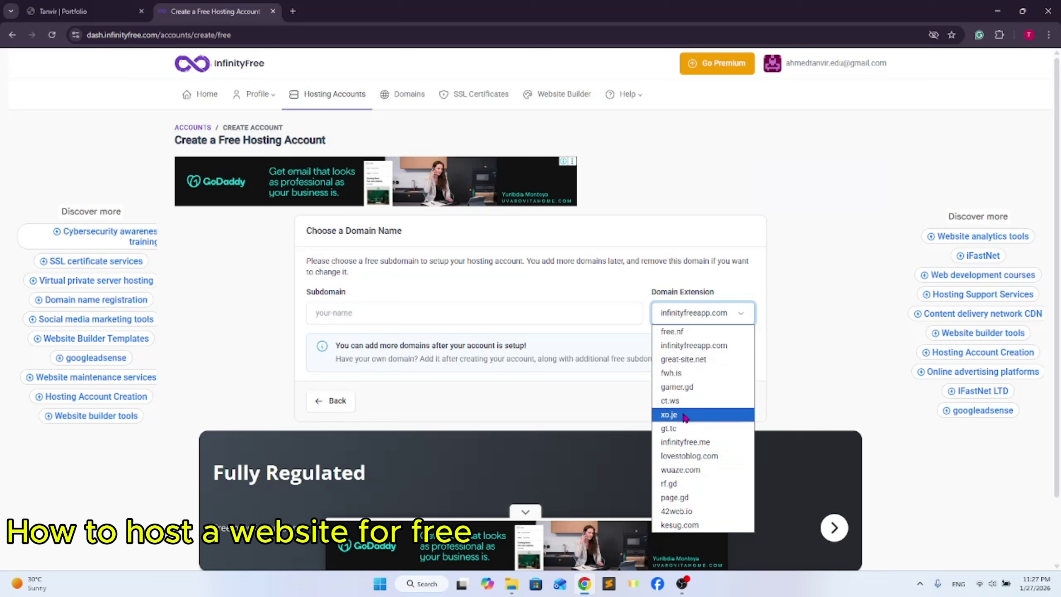
click(842, 300)
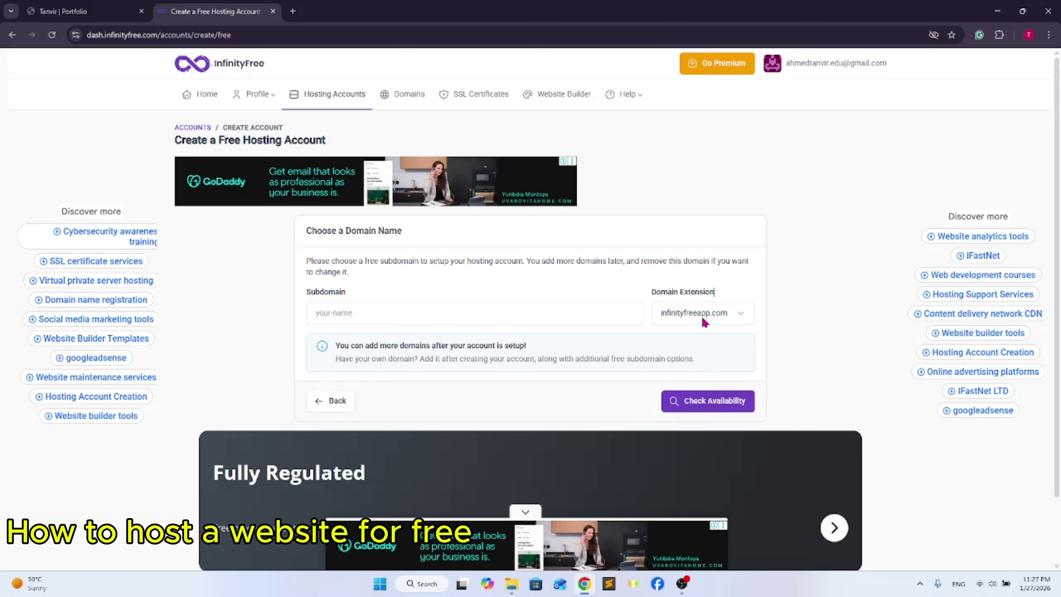
click(442, 317)
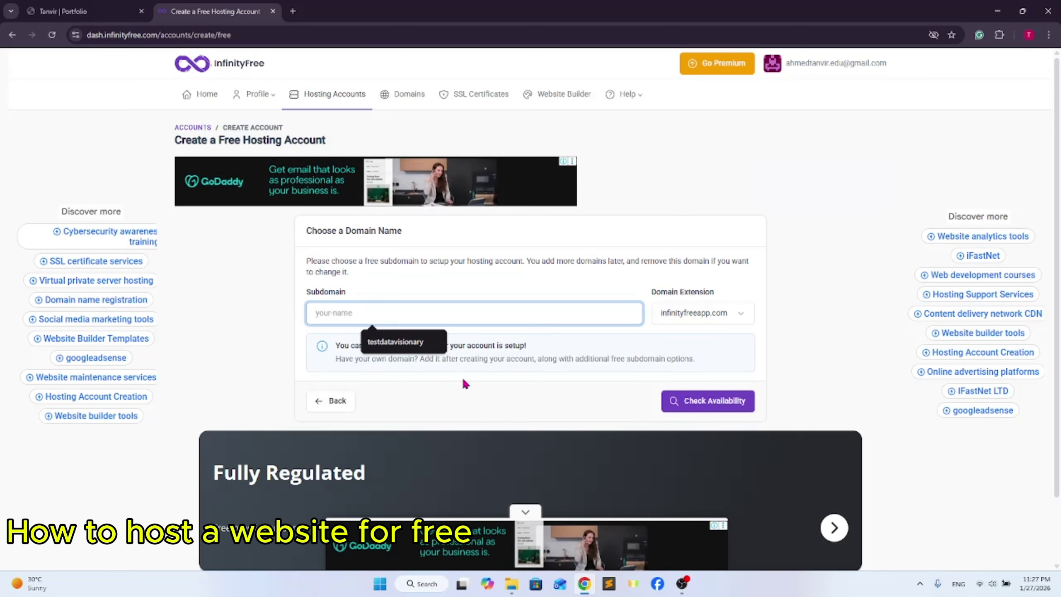
click(395, 341)
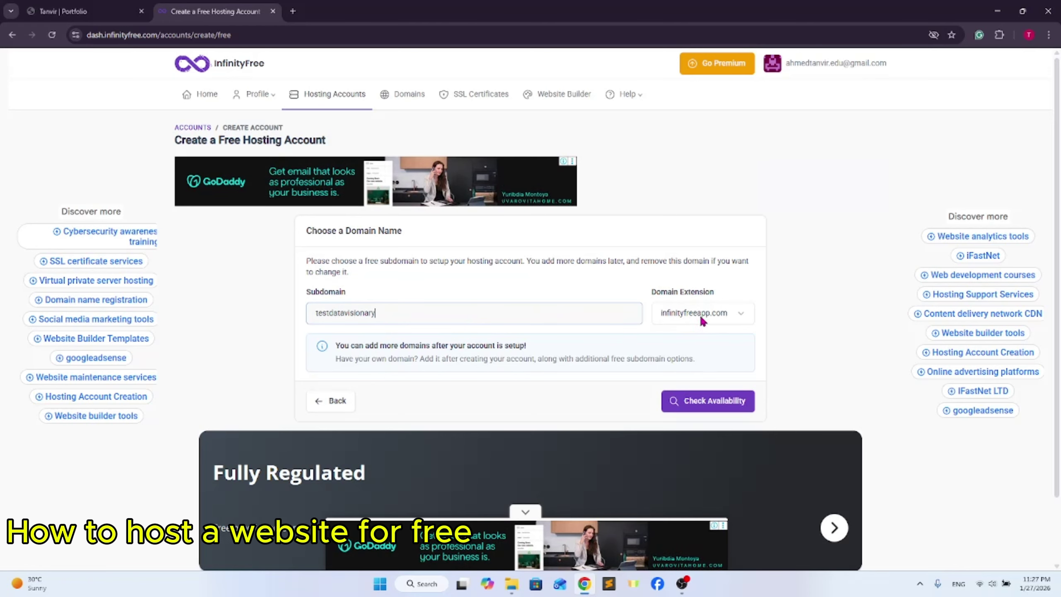
click(705, 404)
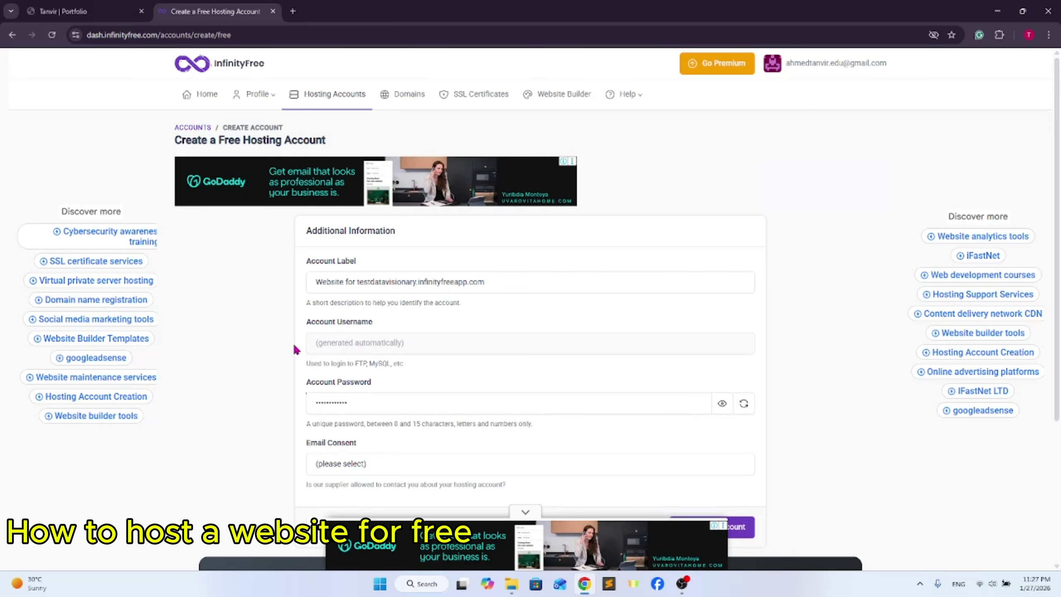
- Try to create the account with the suggested label and no email consent selected
scroll(280, 352, down, 4)
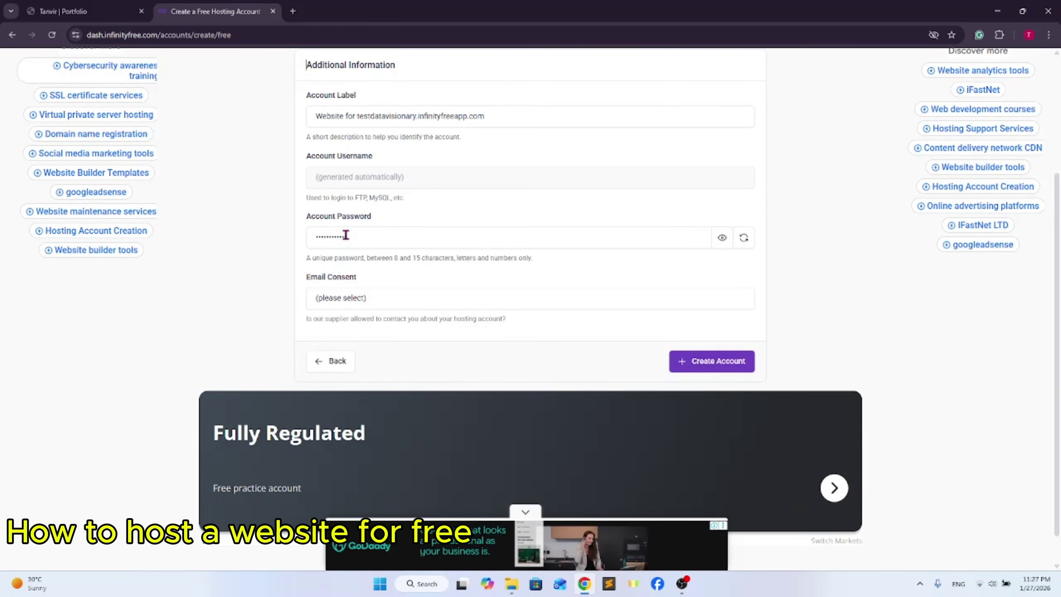
scroll(454, 276, up, 4)
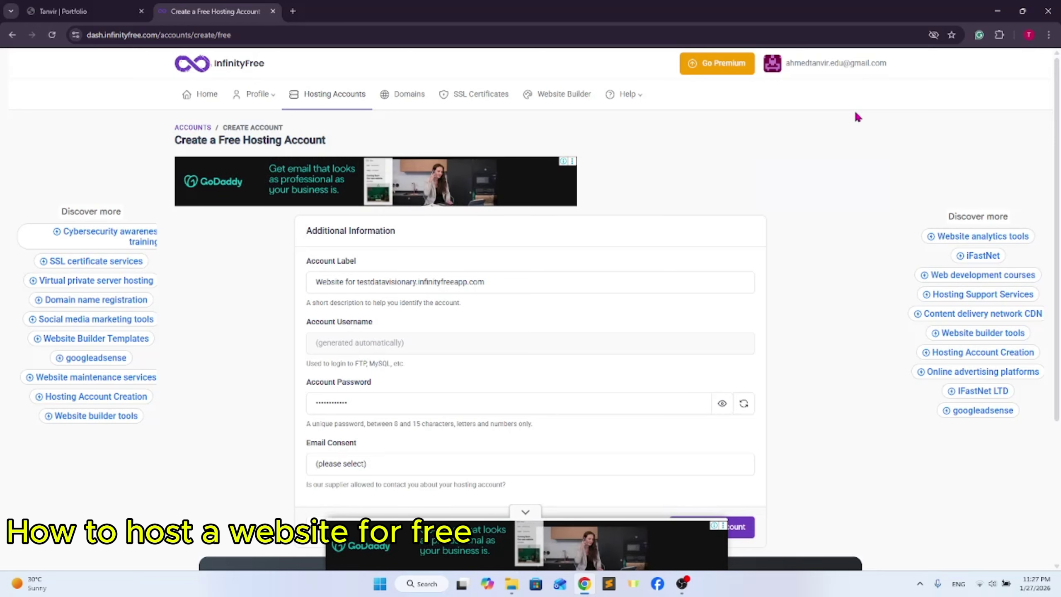
scroll(626, 389, down, 3)
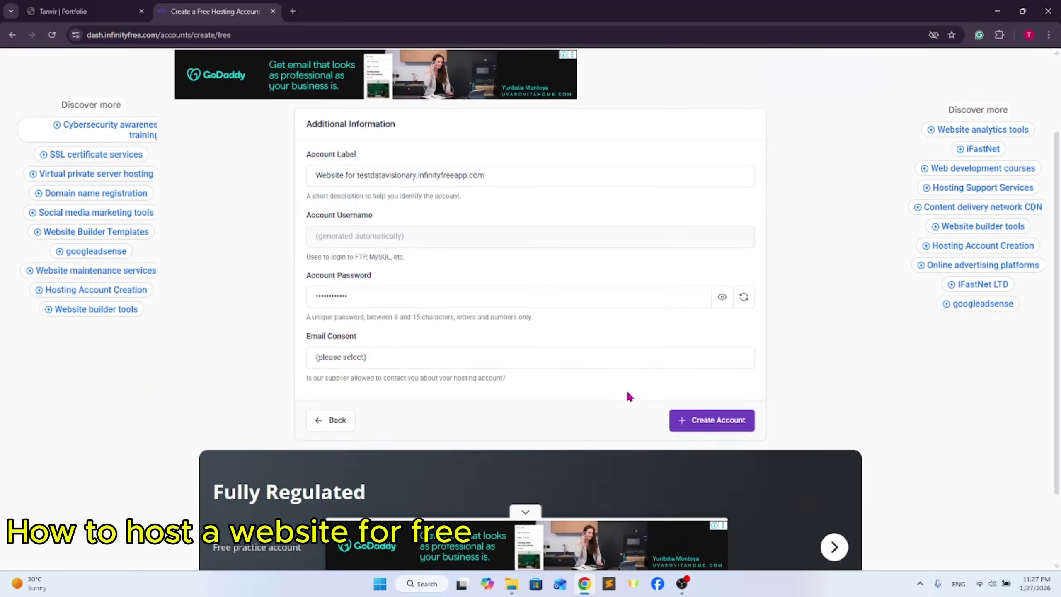
click(707, 426)
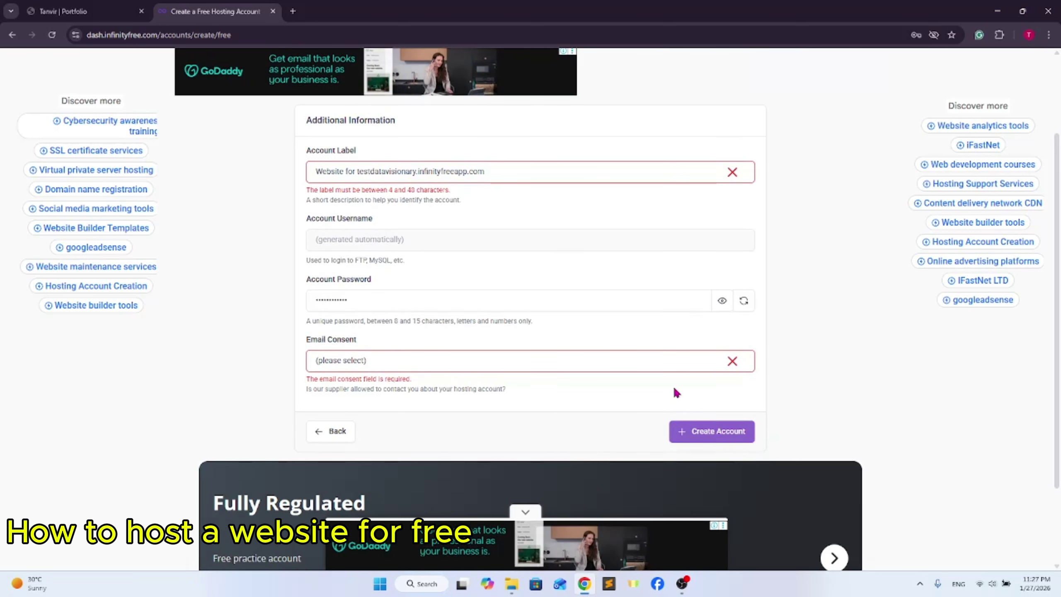
- Shorten the account label to testdatavisionary.infinityfreeapp.com
click(367, 175)
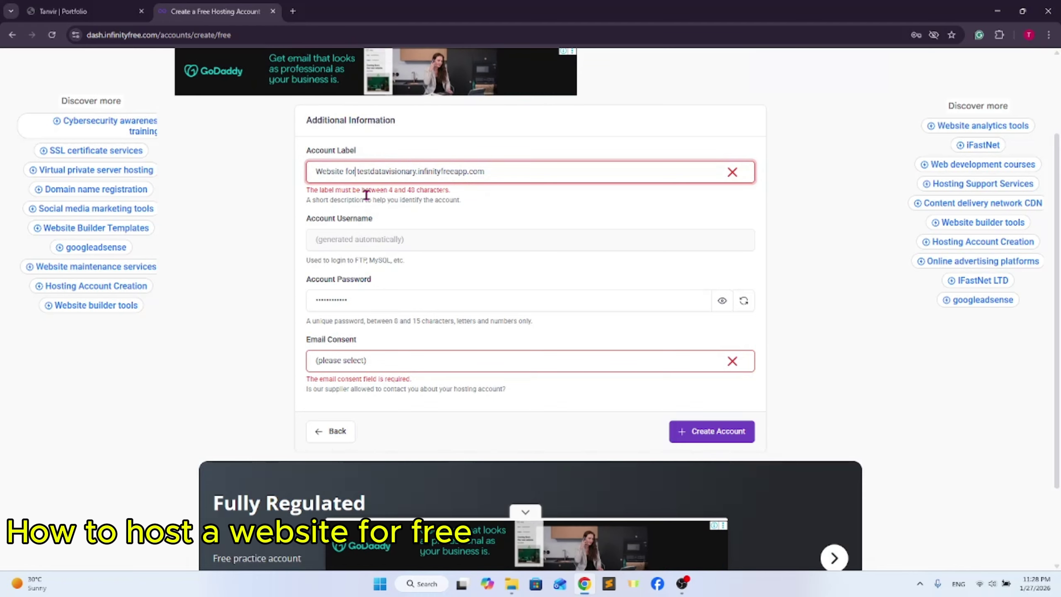
drag(359, 172, 284, 176)
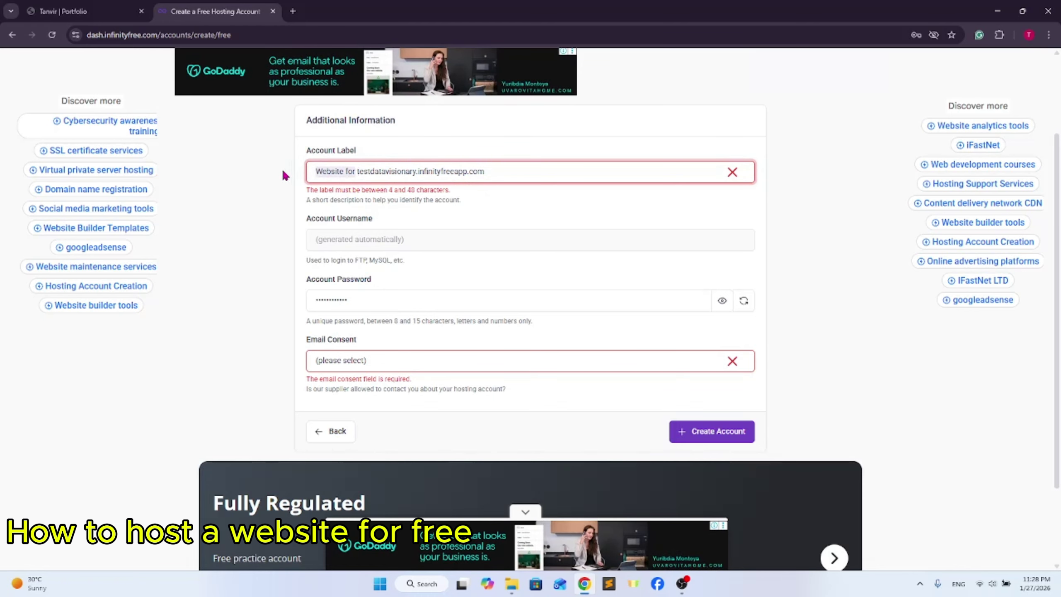
key(BackSpace)
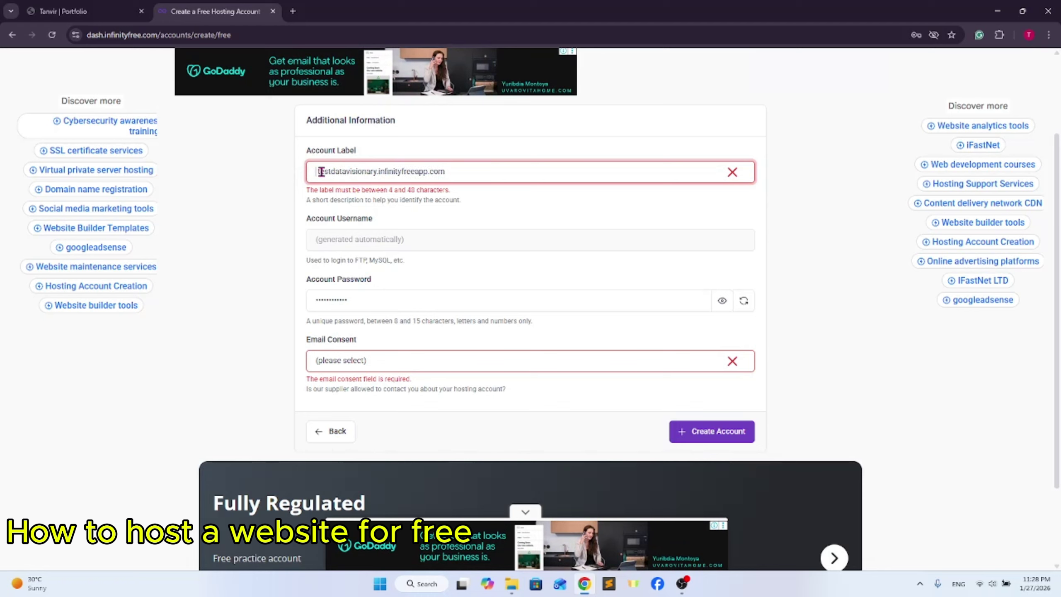
key(Delete)
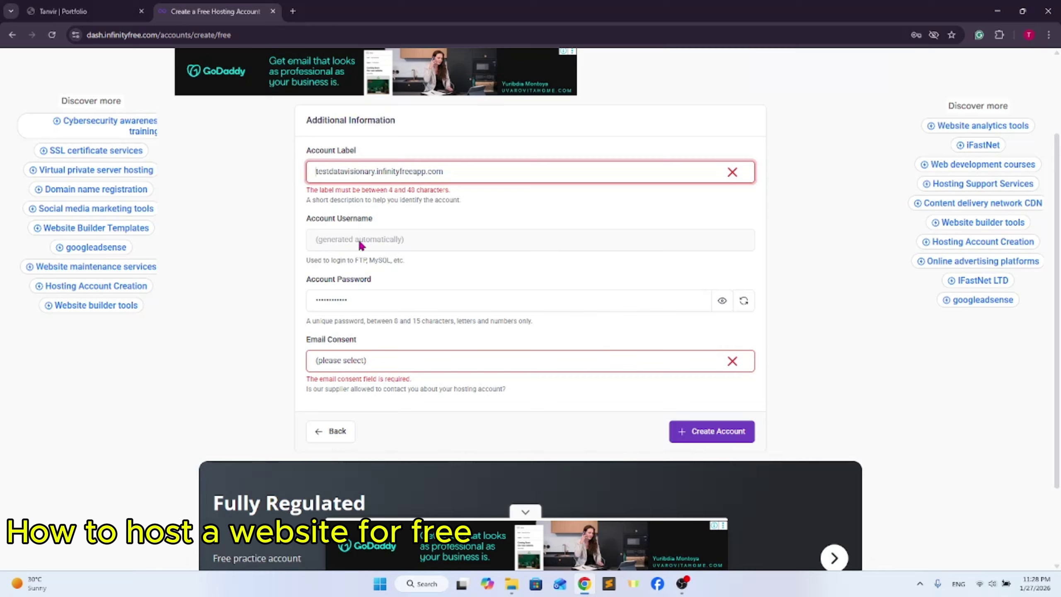
- Set the email consent to I Approve, create the hosting account and dismiss the offer to save the password
click(388, 363)
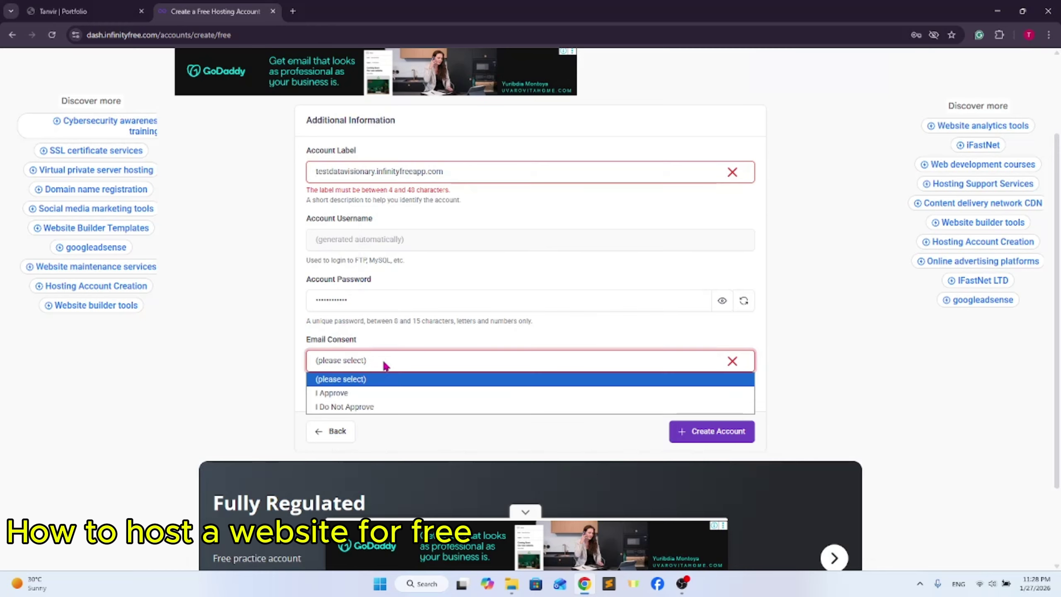
click(339, 393)
click(711, 430)
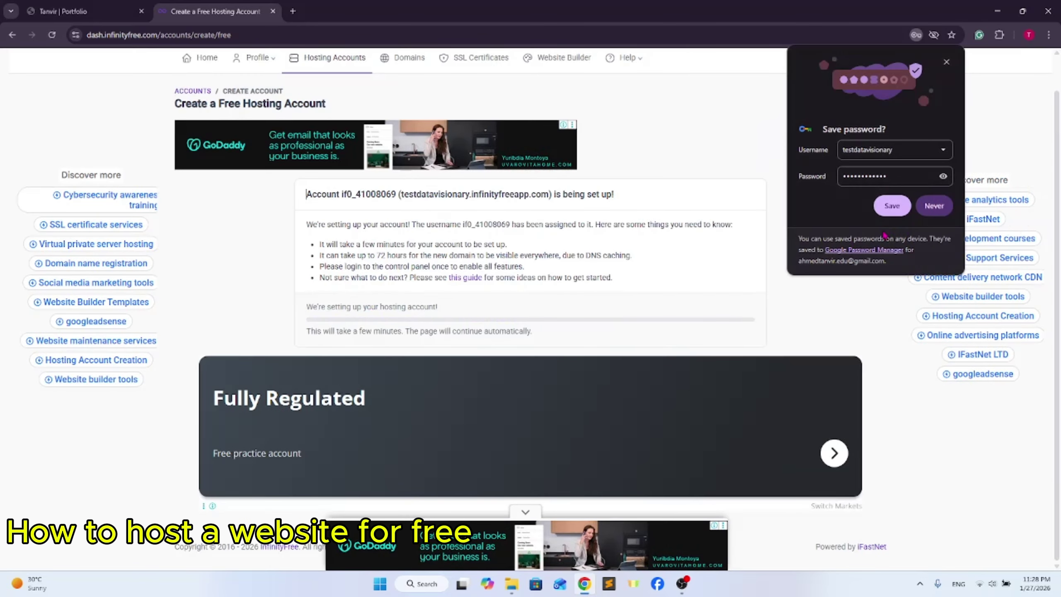
click(811, 283)
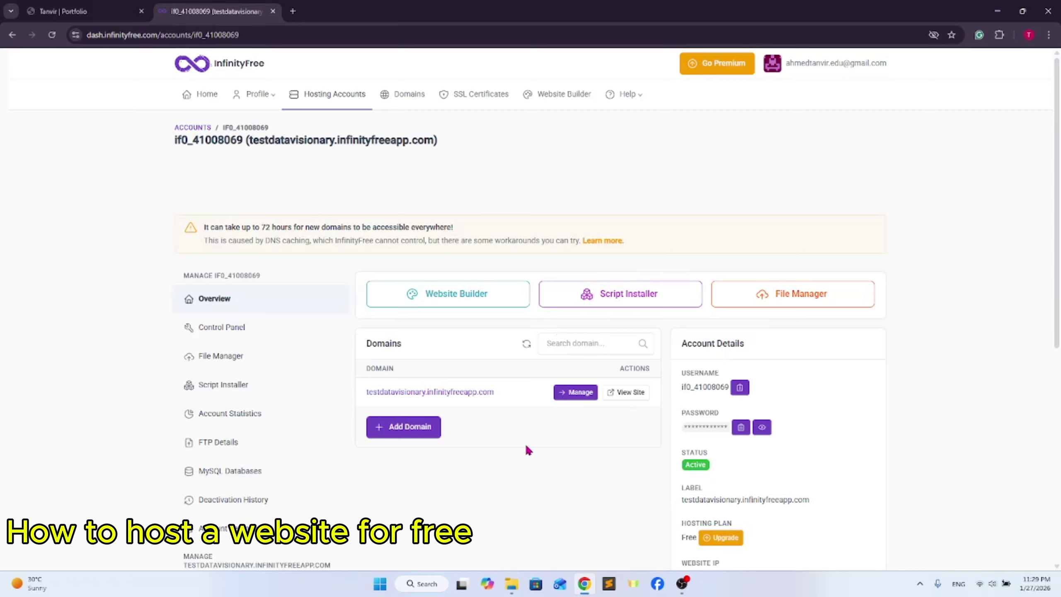
- View the new testdatavisionary.infinityfreeapp.com site in a new tab and switch to the local portfolio page
right_click(628, 392)
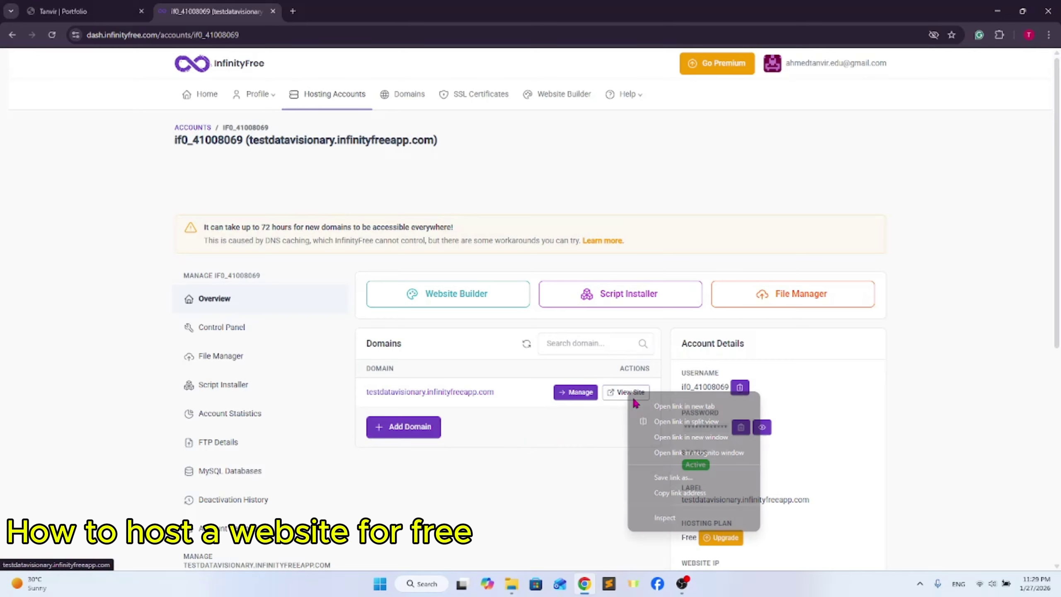
click(684, 406)
click(347, 12)
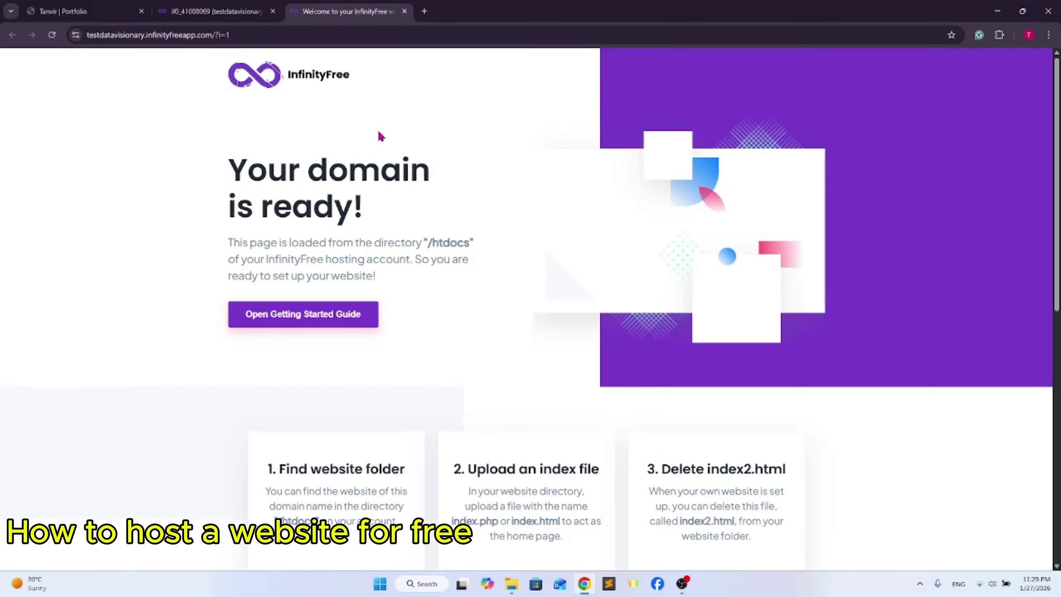
key(ctrl+1)
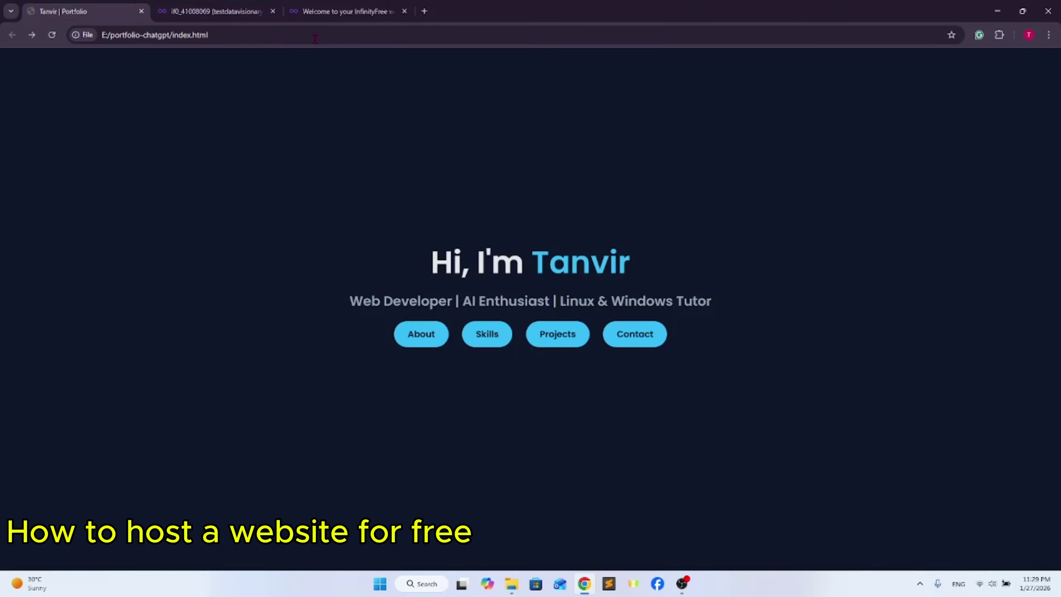
- Reload the local portfolio page and compare it with the new domain's placeholder page
key(F5)
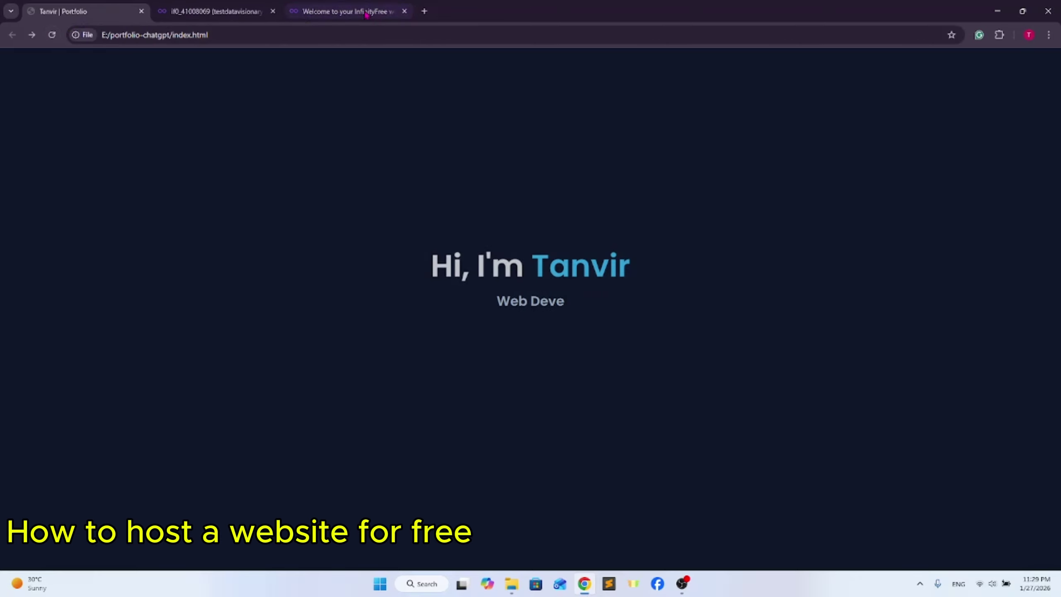
click(366, 14)
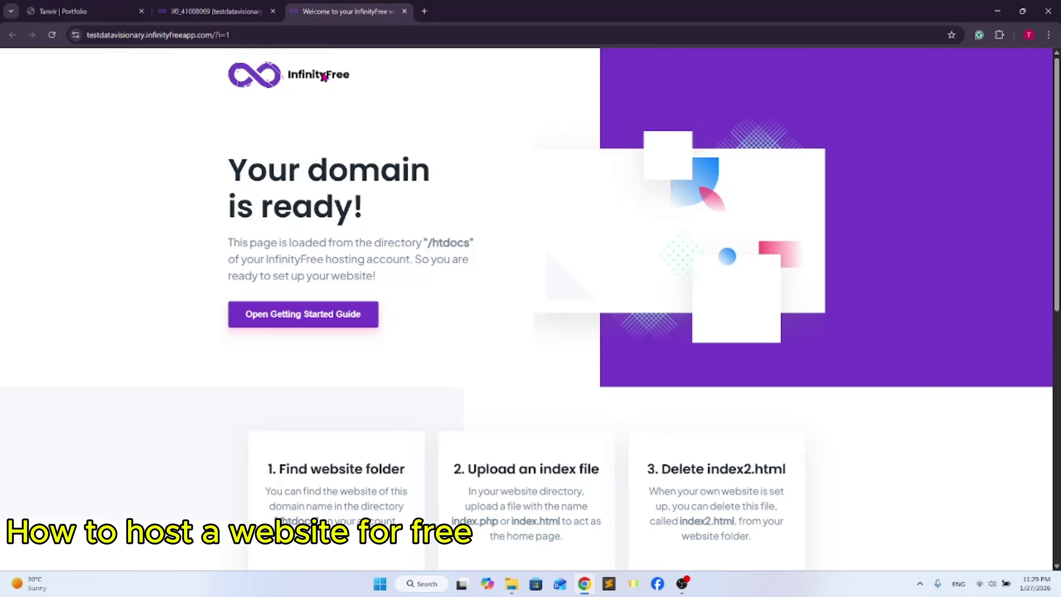
- Open the hosting account's Control Panel from the InfinityFree dashboard and approve receiving service emails
click(195, 5)
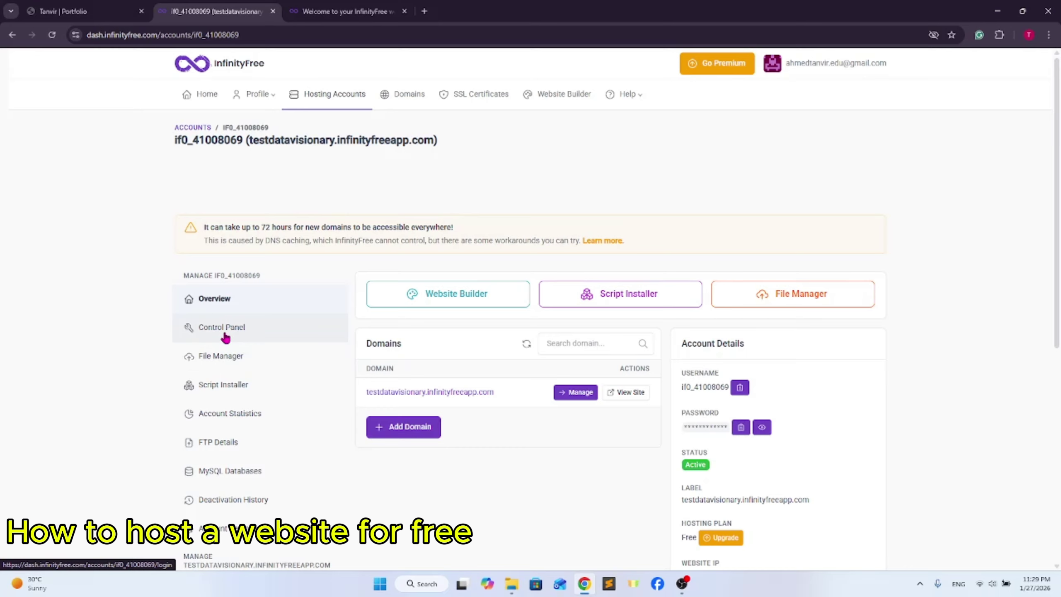
click(242, 337)
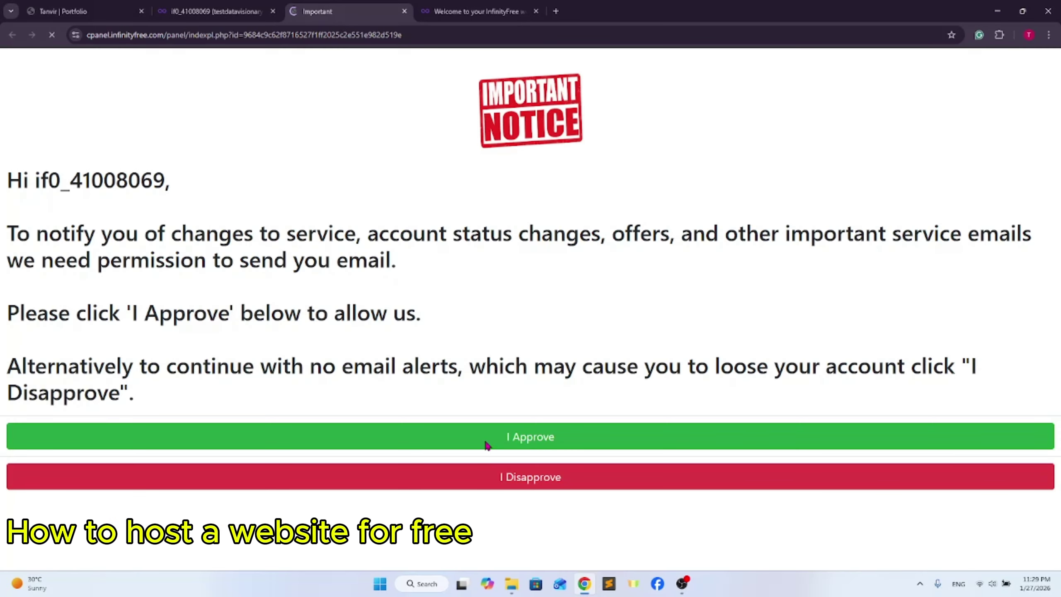
click(524, 446)
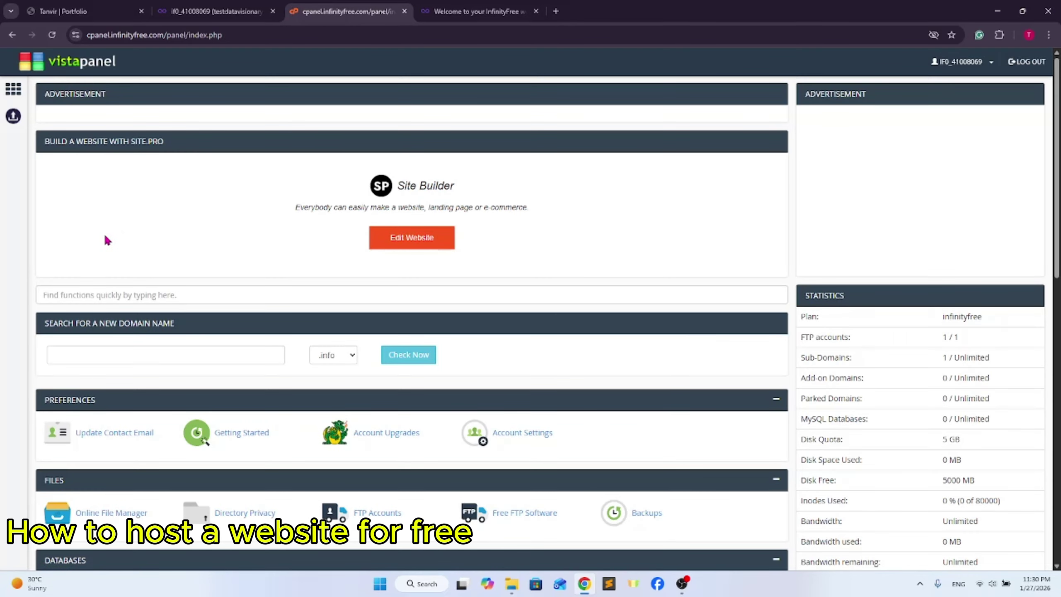
- Dismiss the advertisement in the control panel and open the Online File Manager in a new tab
scroll(127, 225, down, 5)
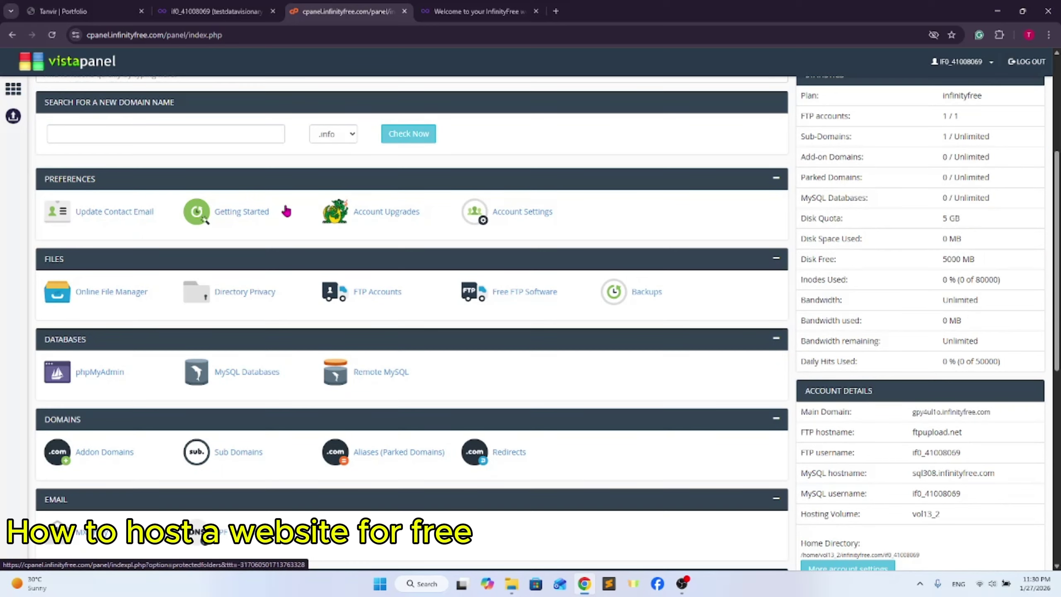
key(ctrl+shift+Tab)
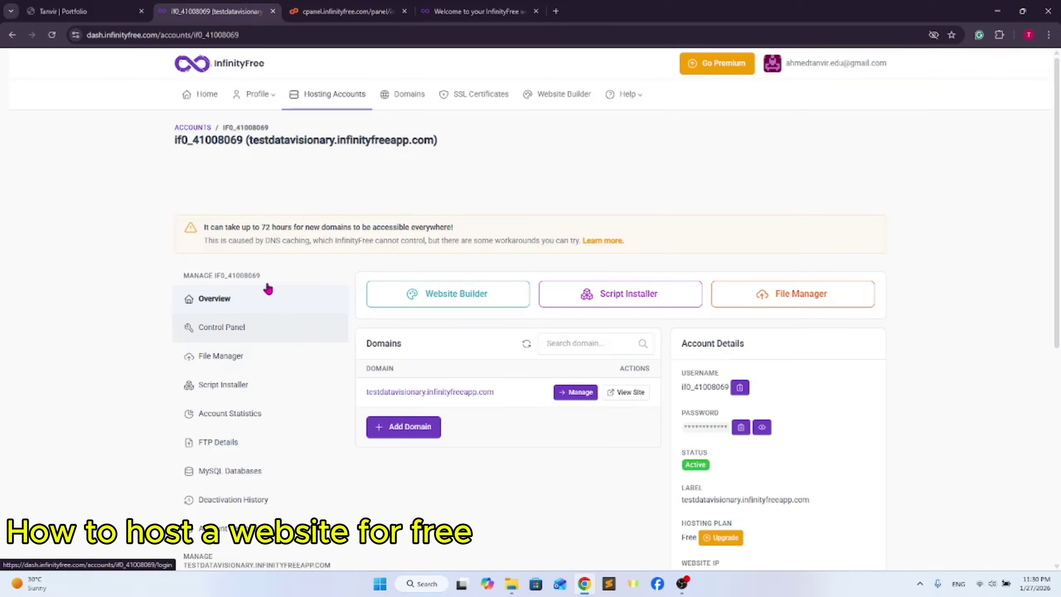
key(ctrl+Tab)
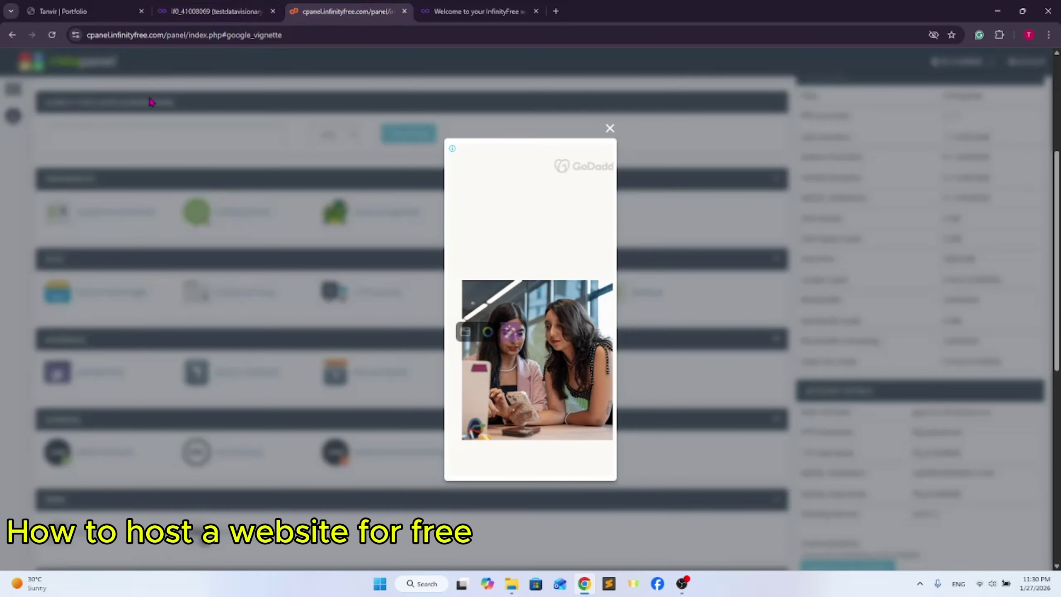
click(610, 128)
scroll(68, 283, down, 2)
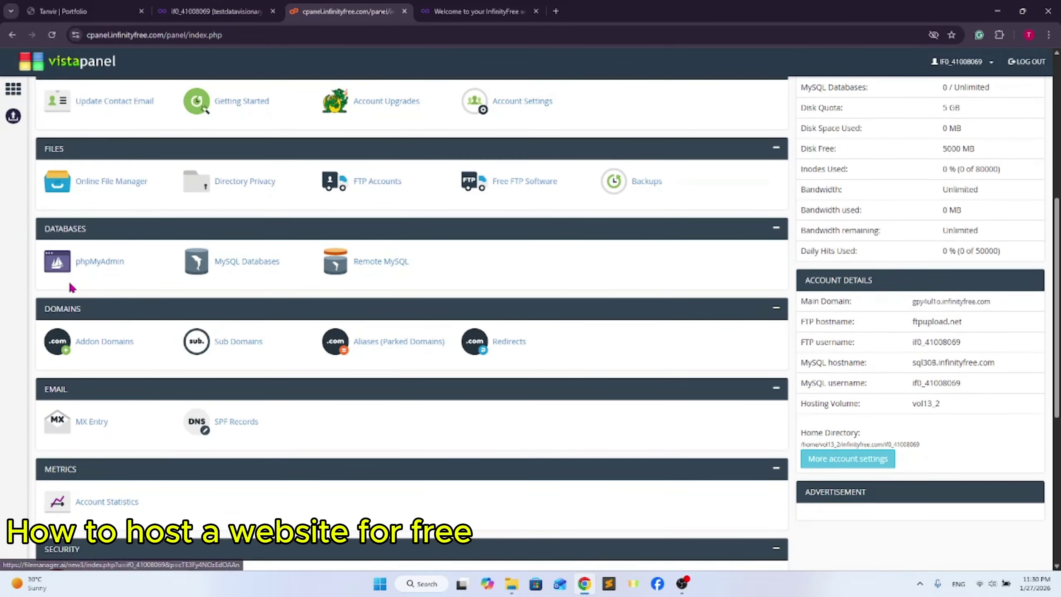
scroll(69, 284, up, 4)
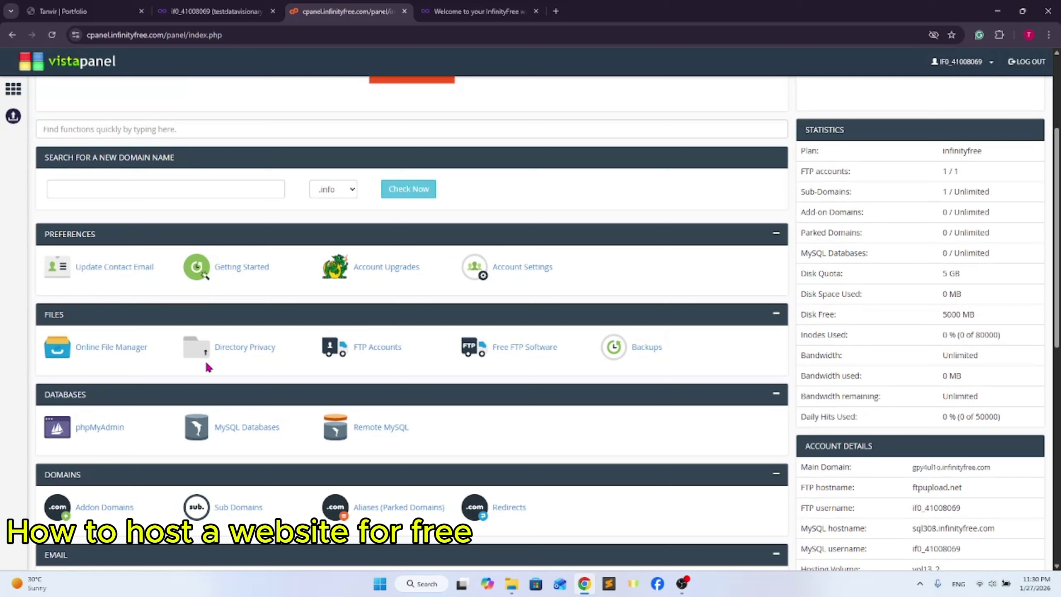
click(109, 435)
right_click(104, 355)
click(125, 360)
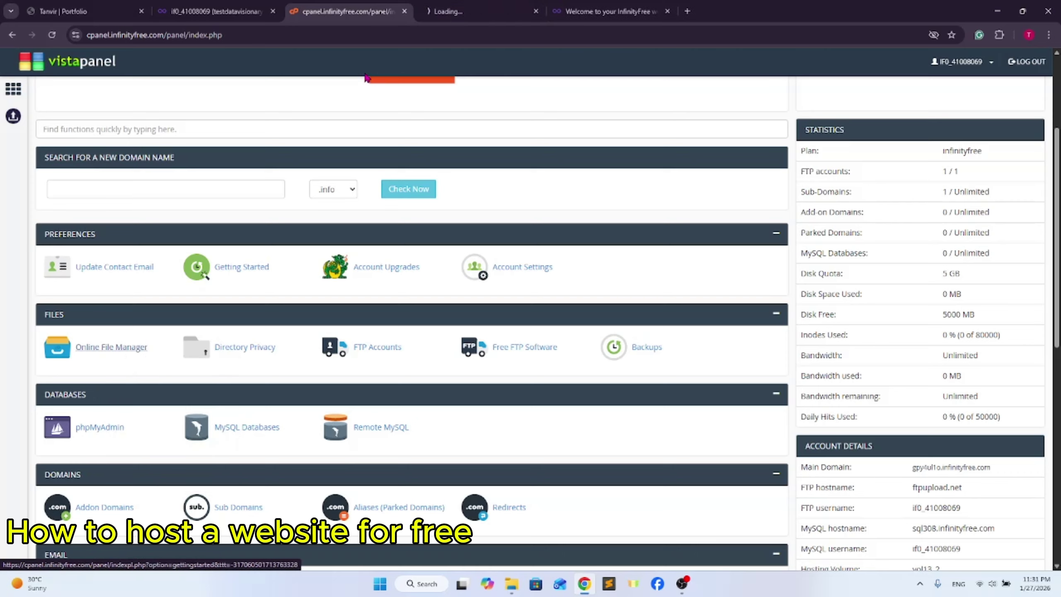
click(422, 9)
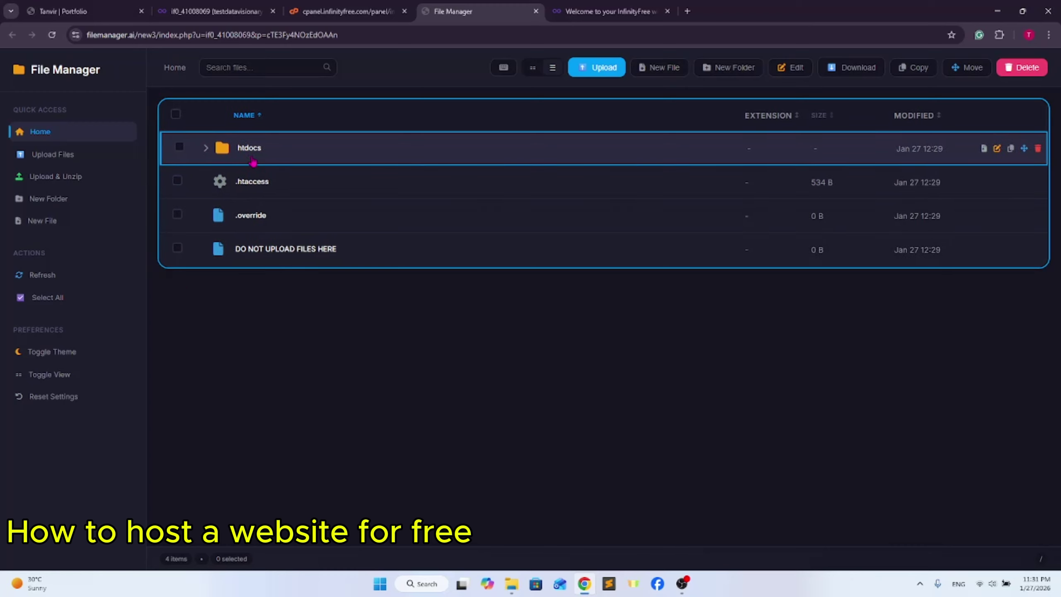
- Delete the two default files, including index2.html, from the htdocs folder
double_click(297, 150)
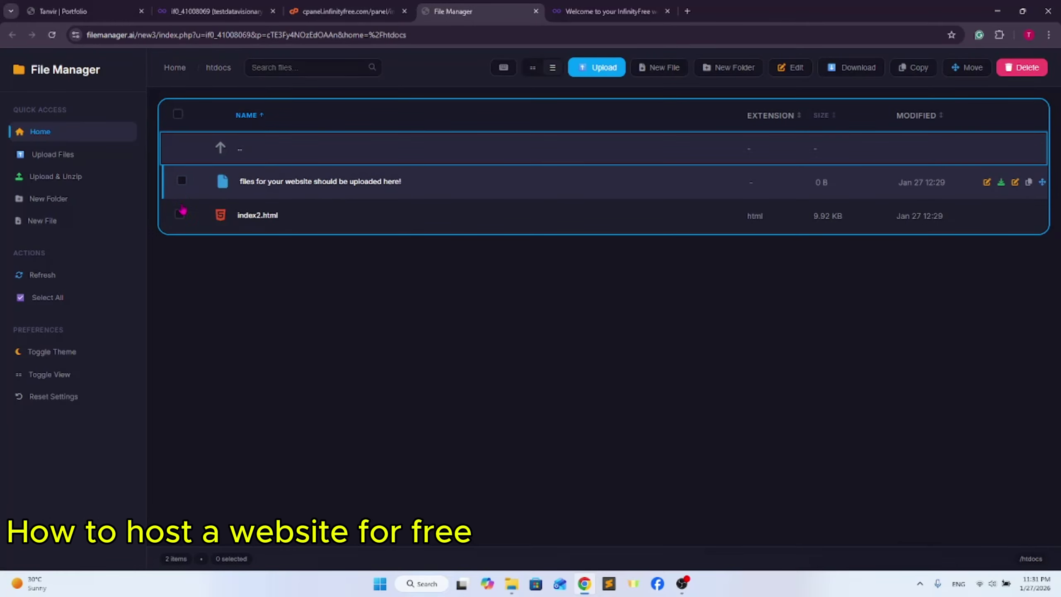
click(178, 114)
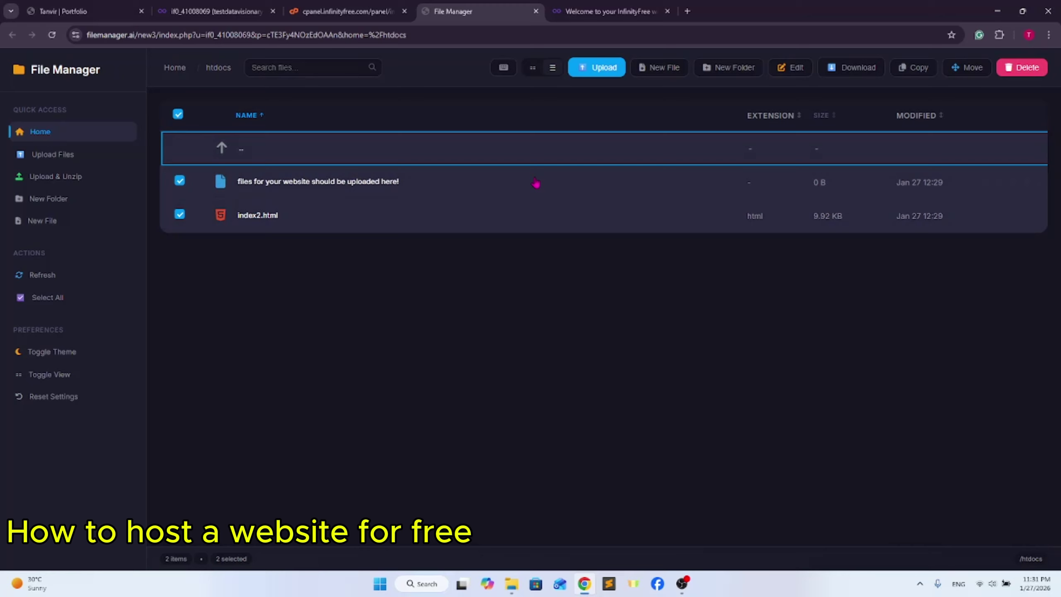
click(1021, 68)
click(570, 108)
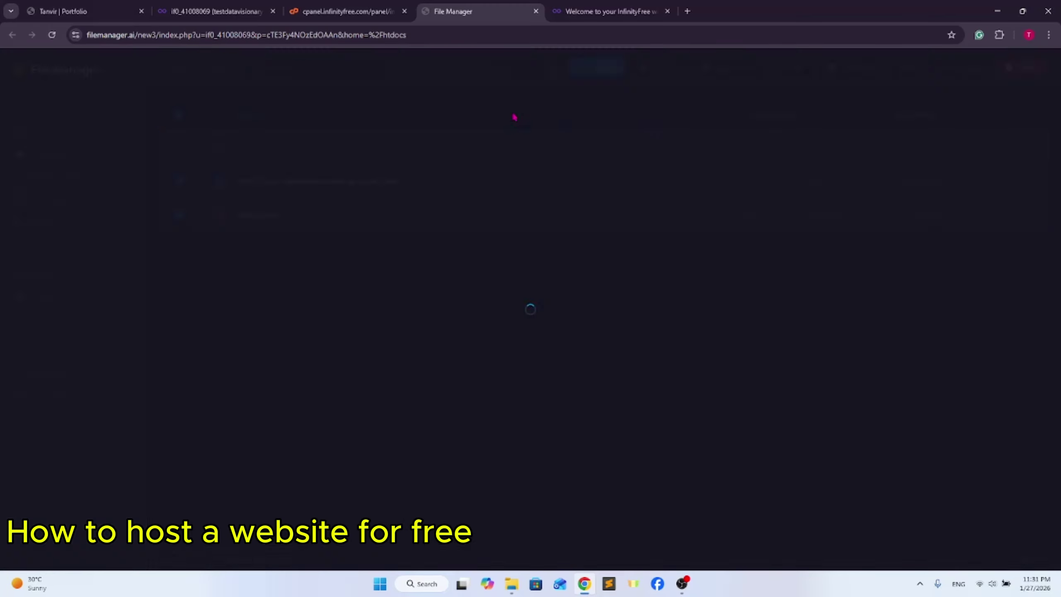
- Look over the files in the home directory above htdocs and return to the htdocs folder
double_click(234, 155)
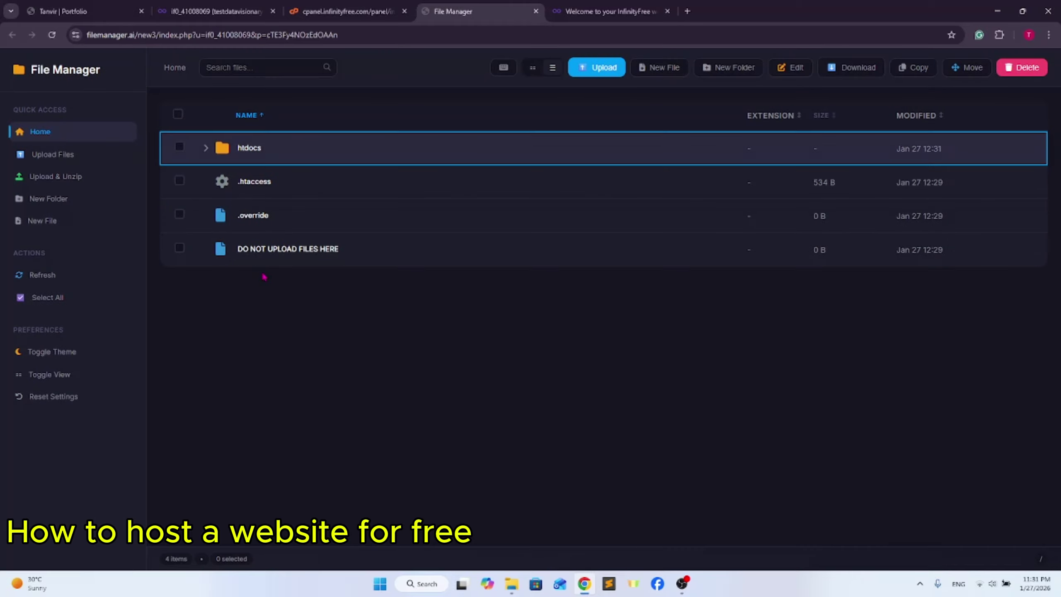
click(180, 181)
click(179, 214)
click(181, 249)
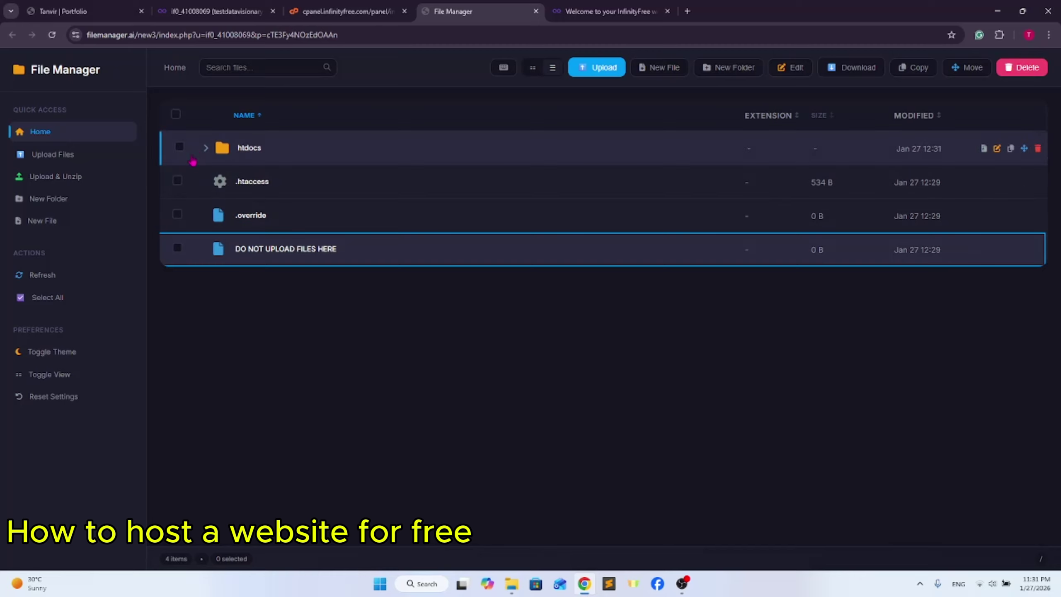
double_click(250, 149)
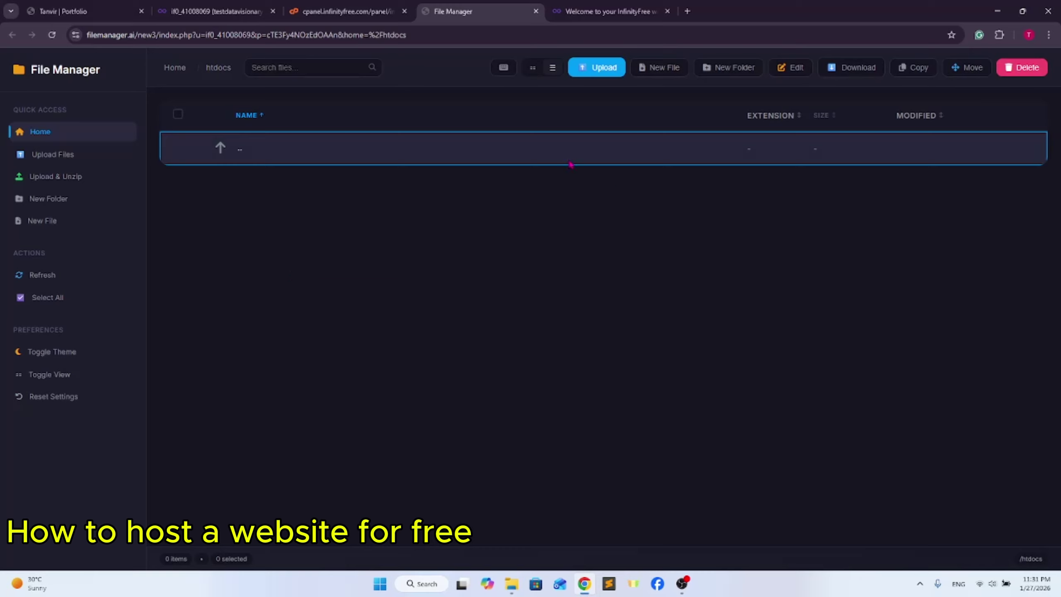
- Open the upload dialog for htdocs, switch to File Explorer and check the portfolio-chatgpt folder's contents on the E: drive
click(602, 69)
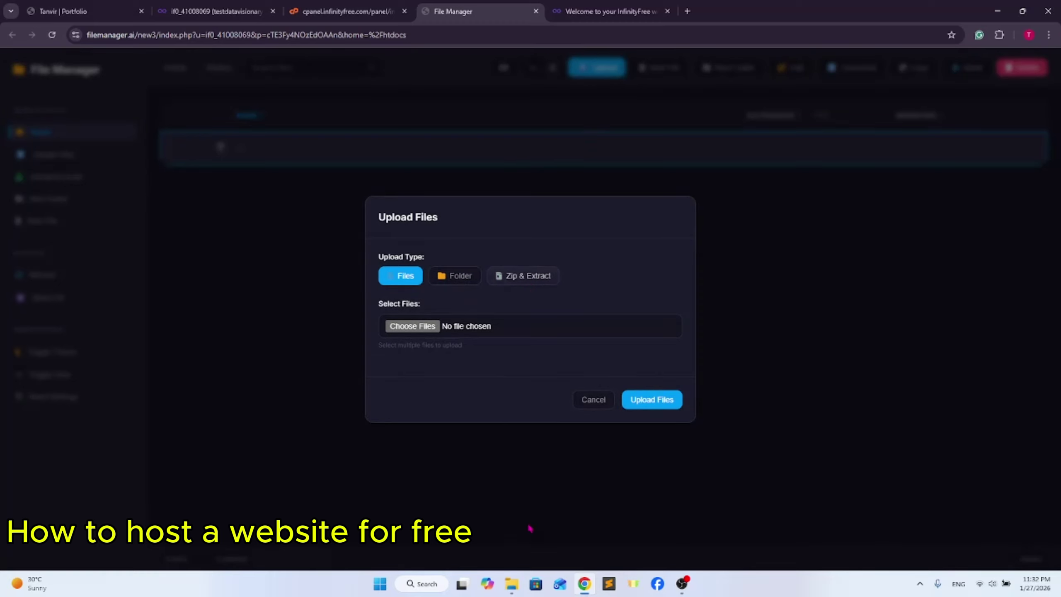
click(512, 583)
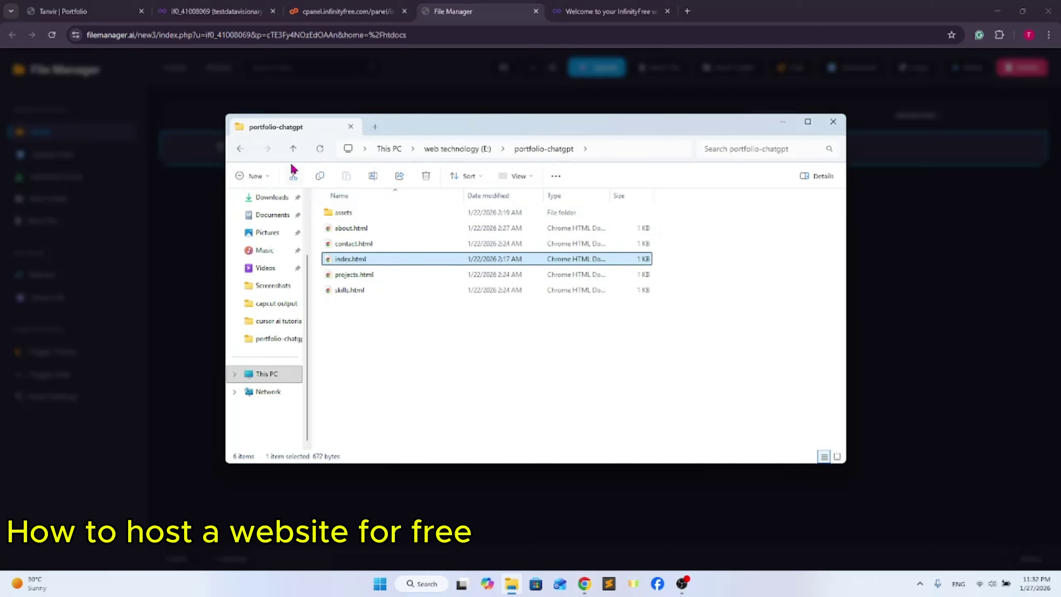
click(293, 148)
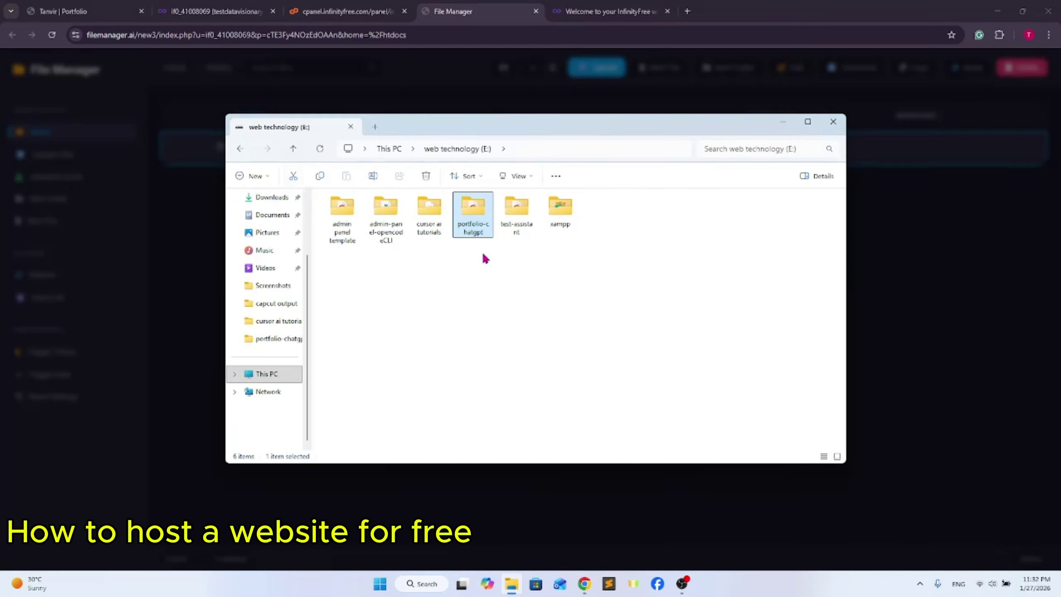
right_click(482, 232)
mouse_move(537, 361)
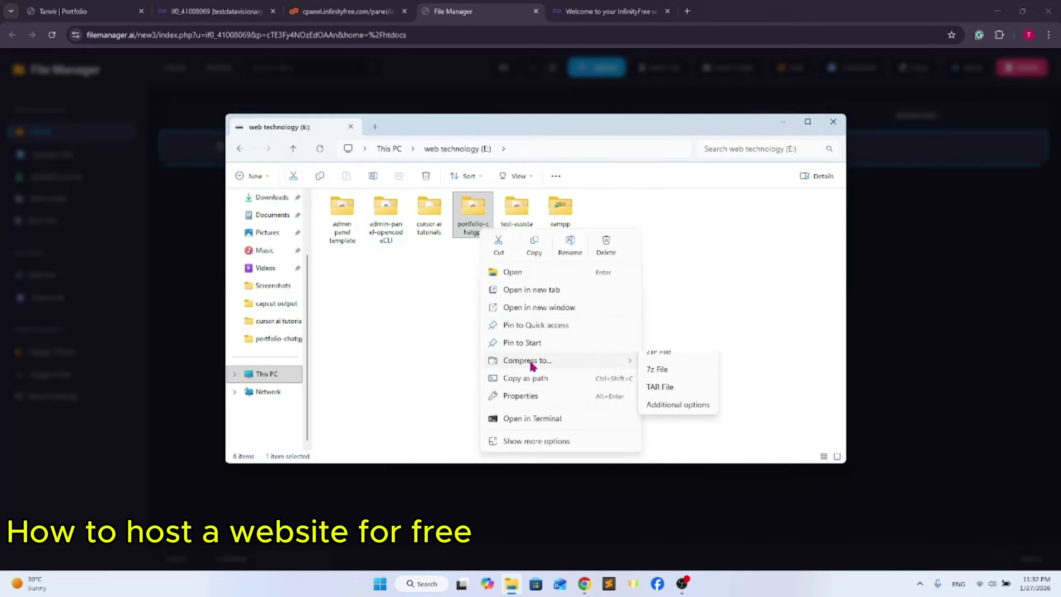
click(475, 223)
double_click(476, 219)
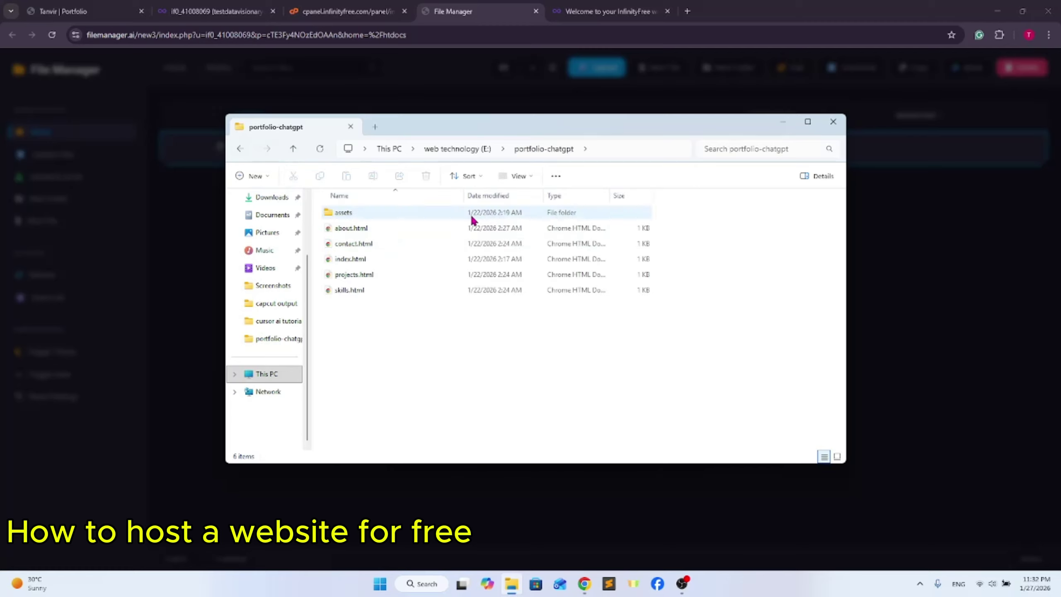
click(241, 149)
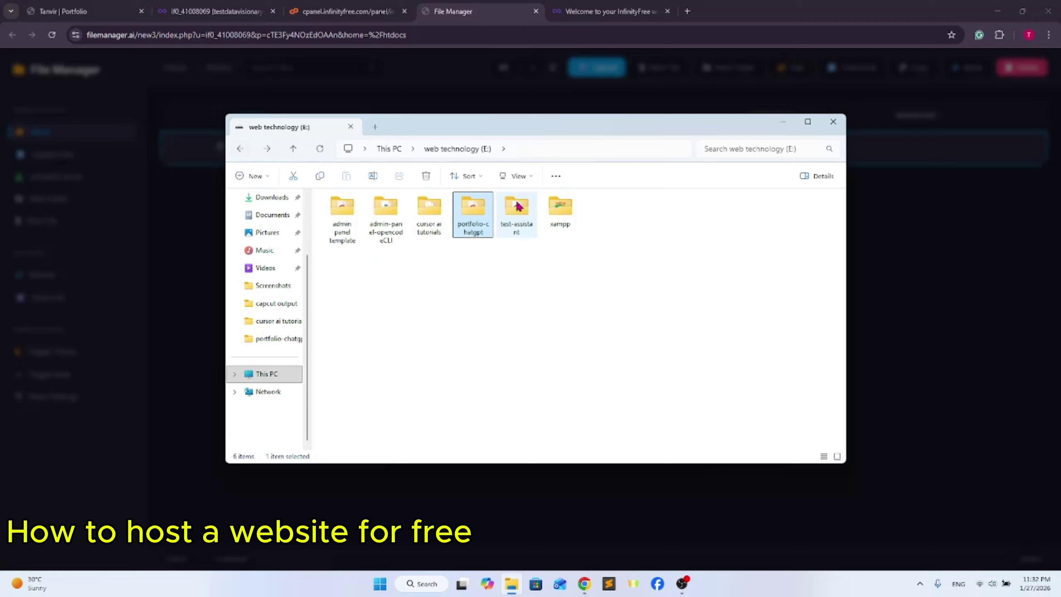
- Compress the portfolio-chatgpt folder into a ZIP file named portfolio.zip and minimize File Explorer
right_click(484, 229)
mouse_move(527, 352)
click(659, 351)
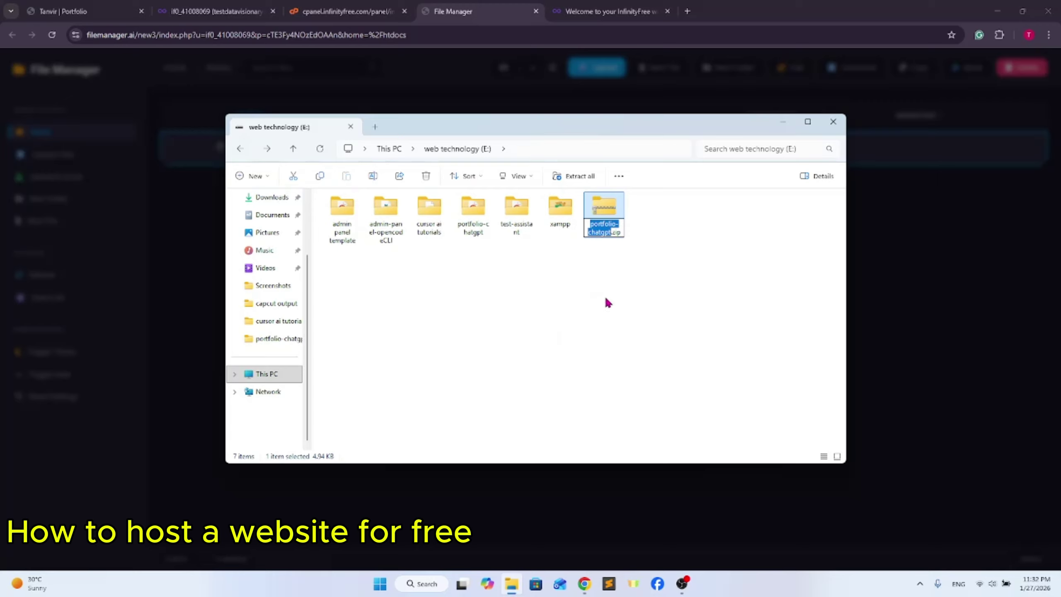
text(portfol)
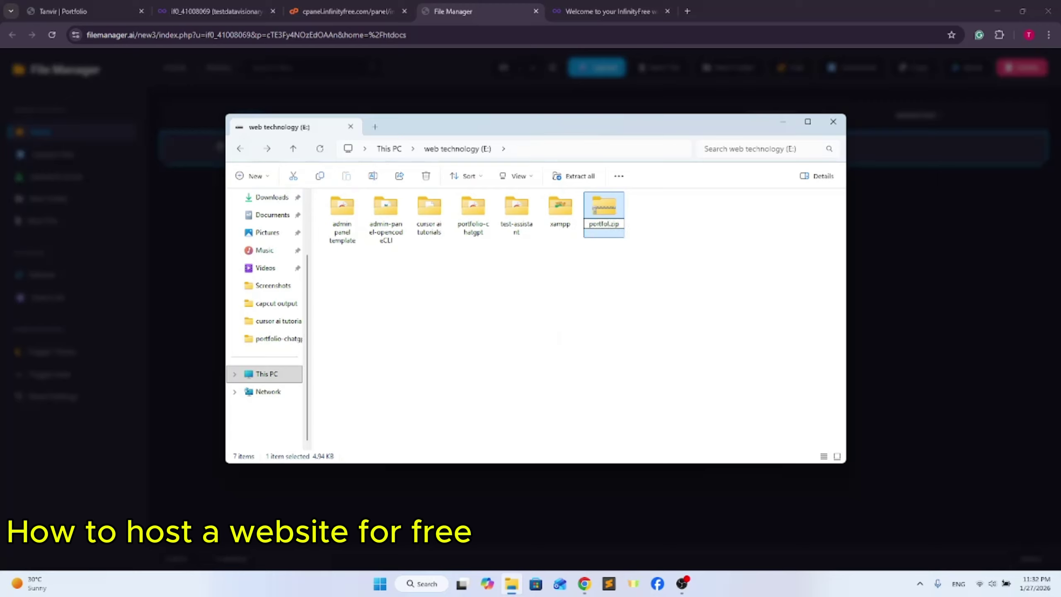
text(io)
key(Return)
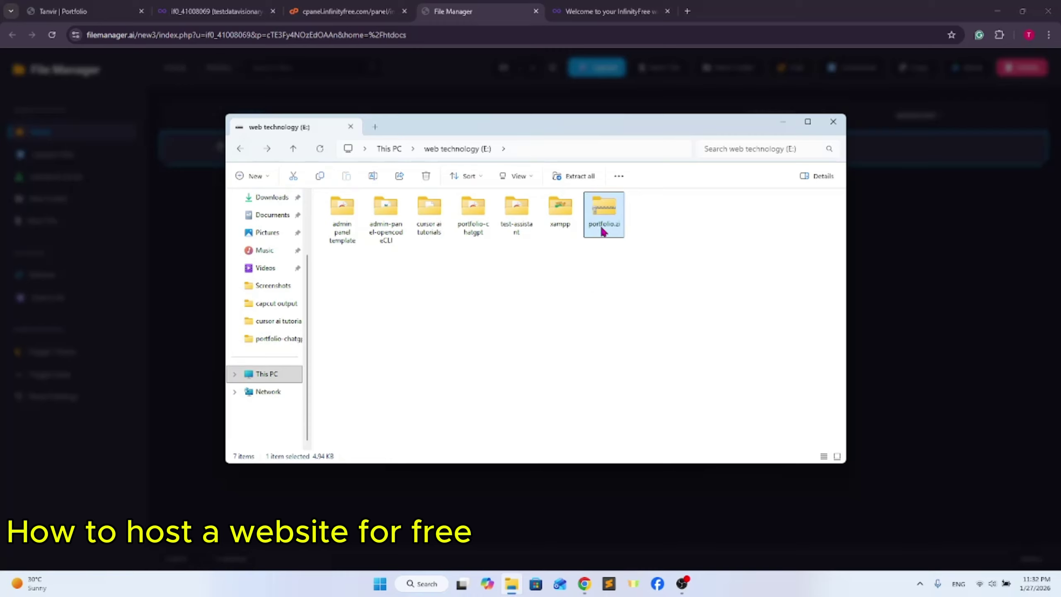
click(783, 122)
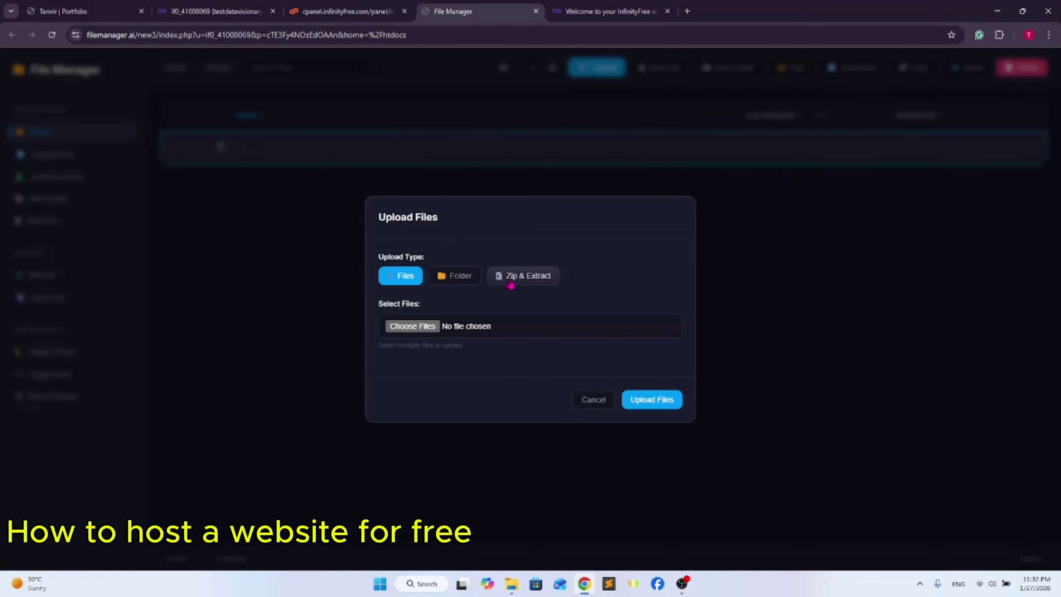
- Upload portfolio.zip from the web technology (E:) drive with the Zip & Extract option and extract it into htdocs
click(510, 283)
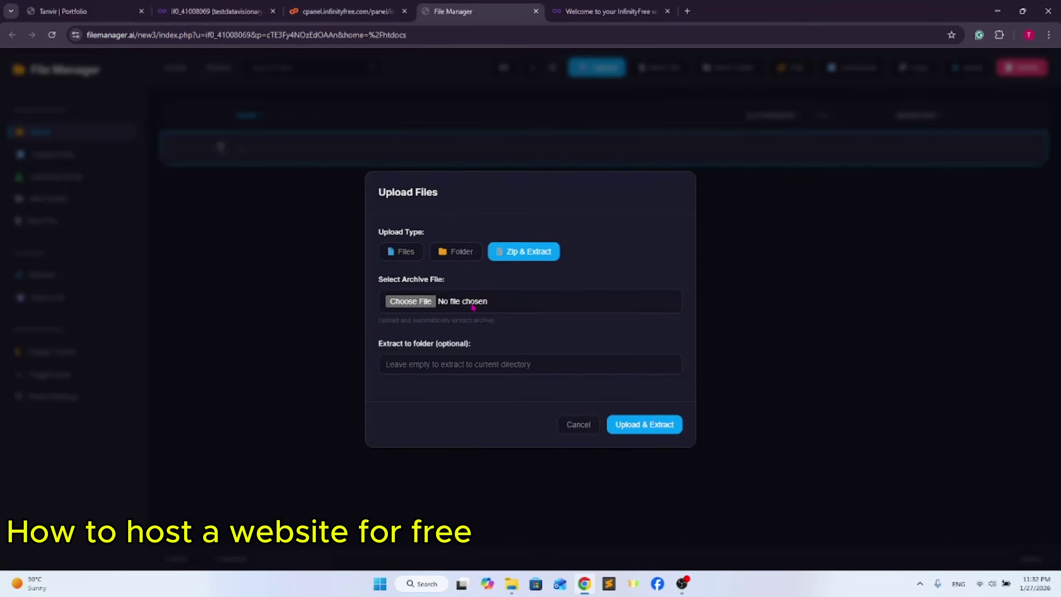
click(419, 303)
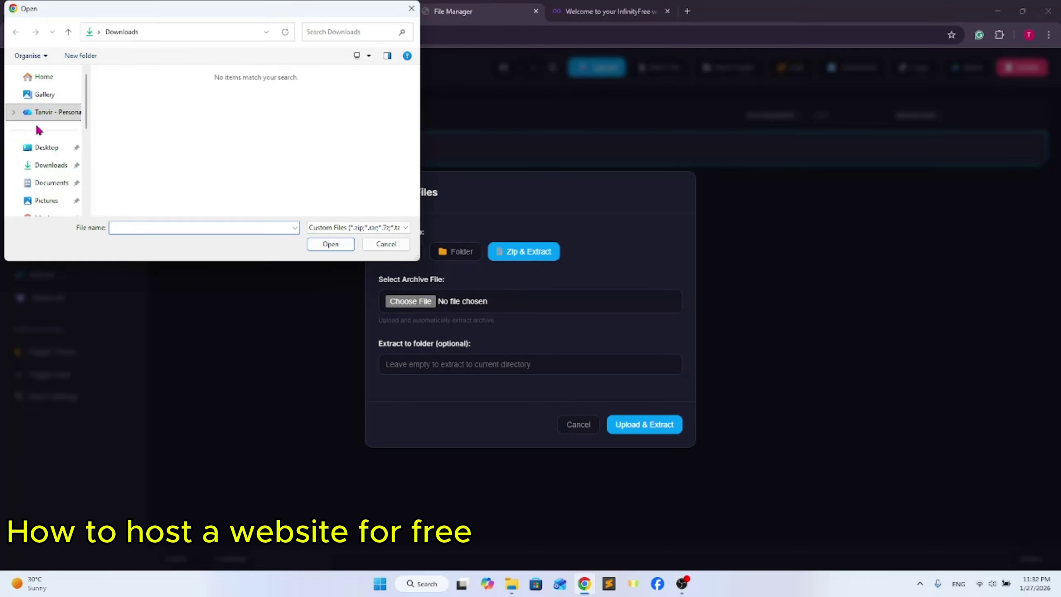
scroll(38, 130, down, 5)
click(40, 163)
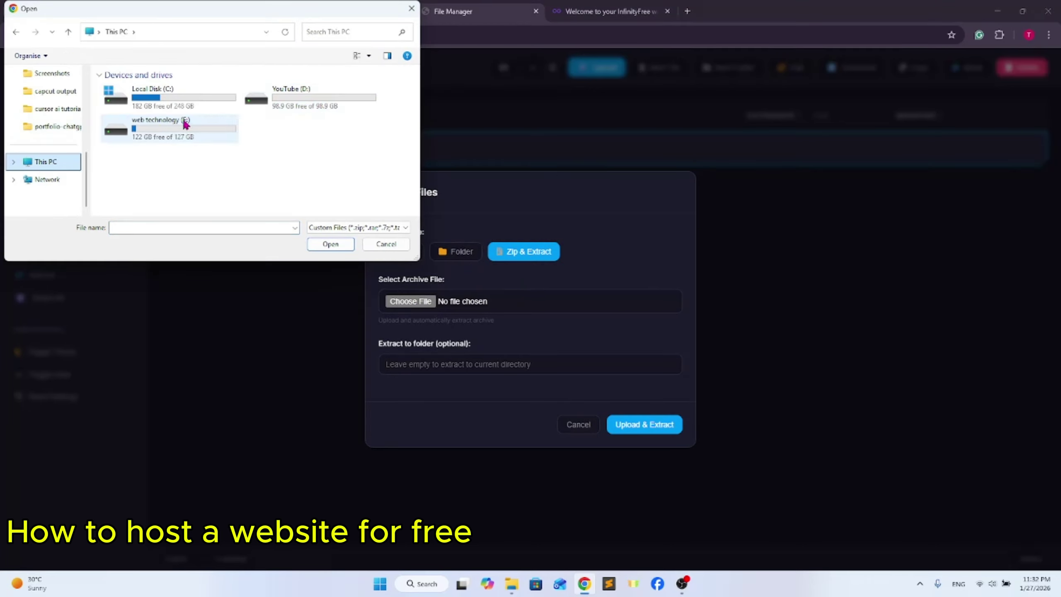
double_click(185, 124)
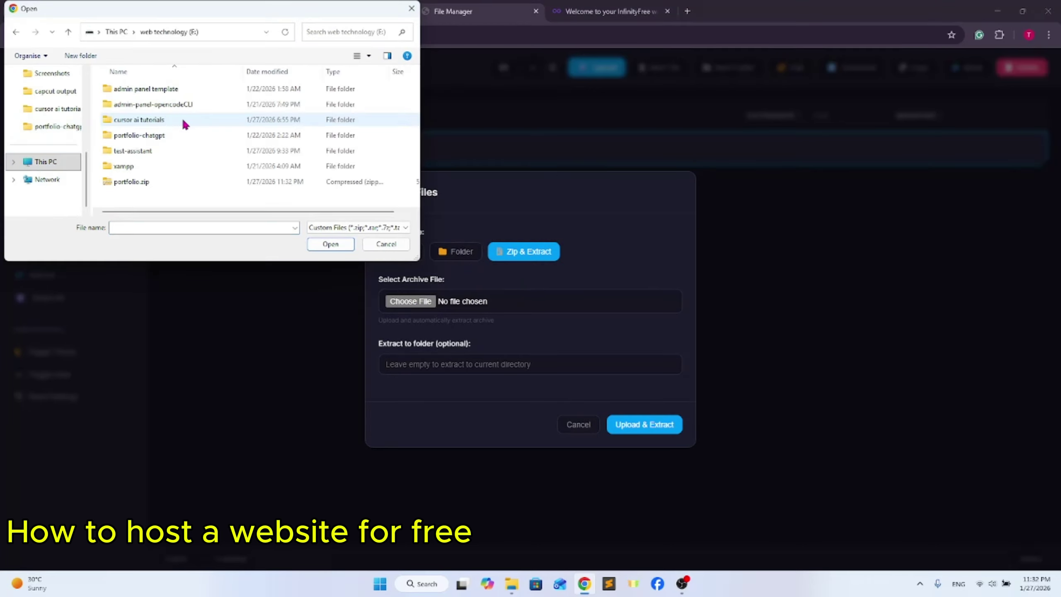
click(135, 187)
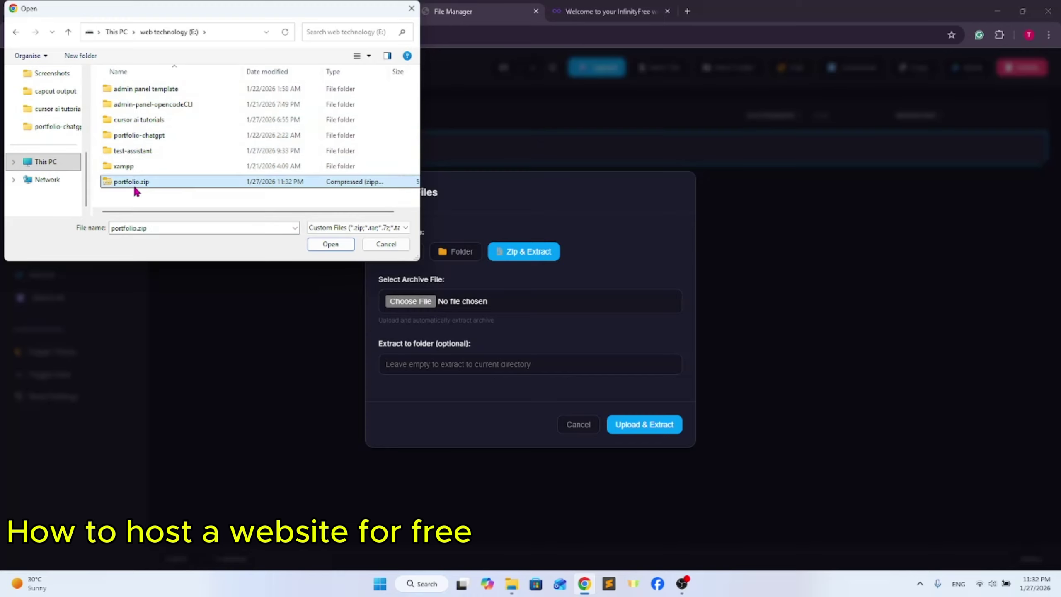
click(334, 248)
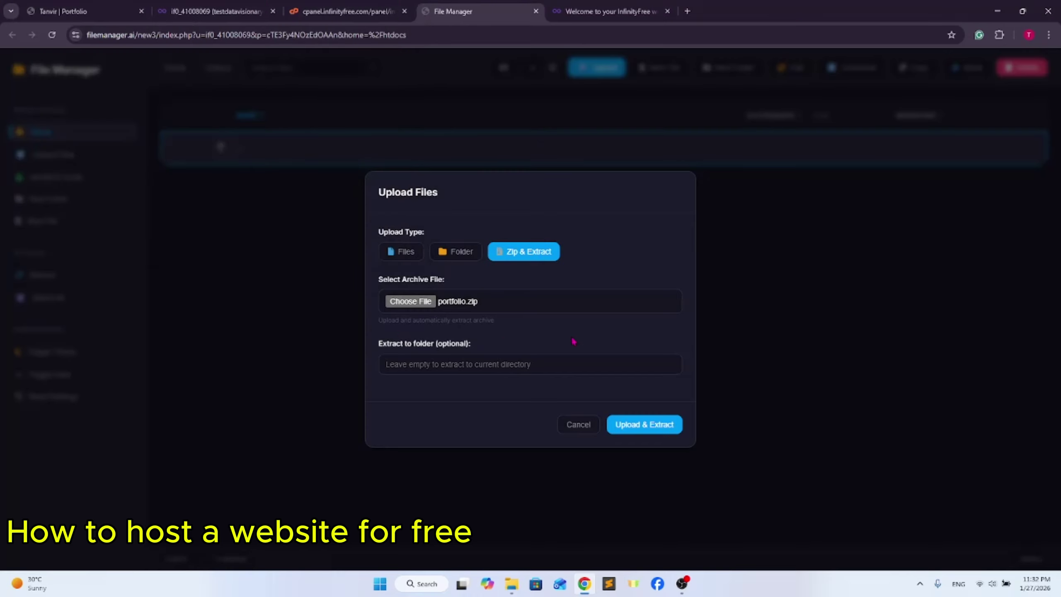
click(650, 430)
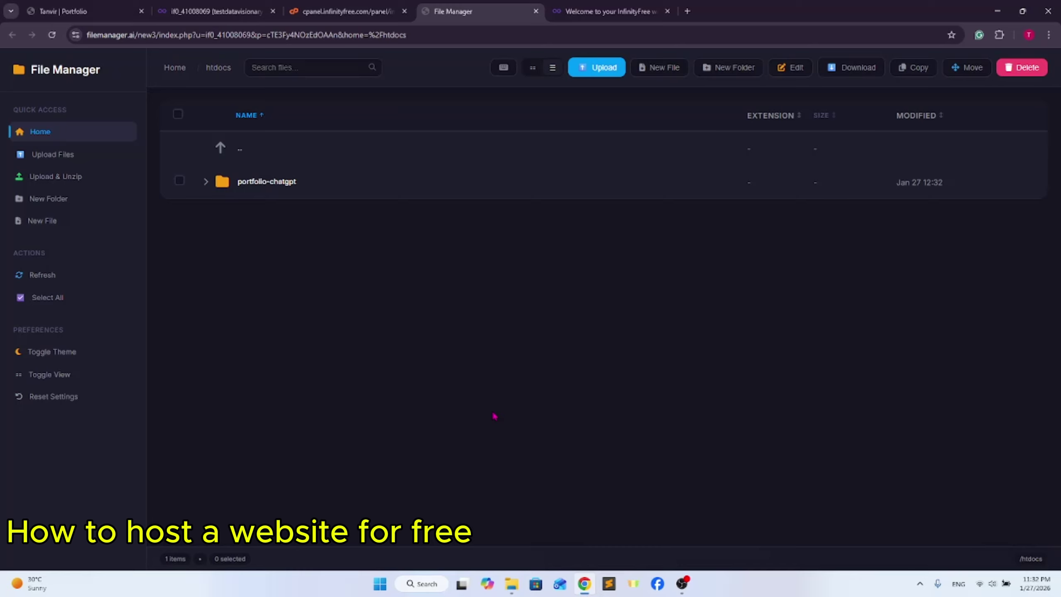
- Move the assets folder and all five HTML files from the portfolio-chatgpt folder up into htdocs
click(290, 190)
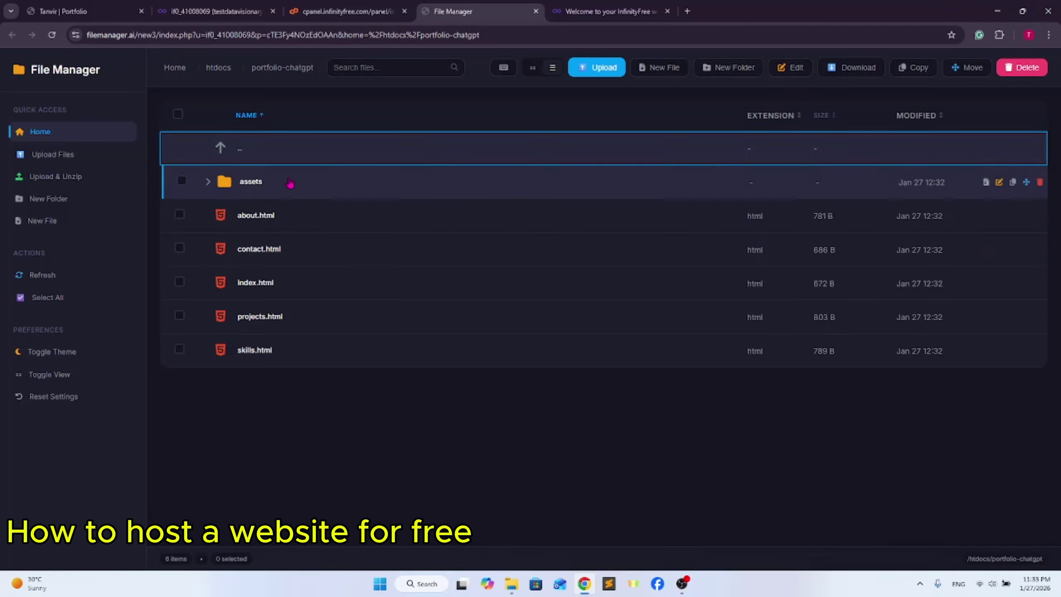
click(178, 113)
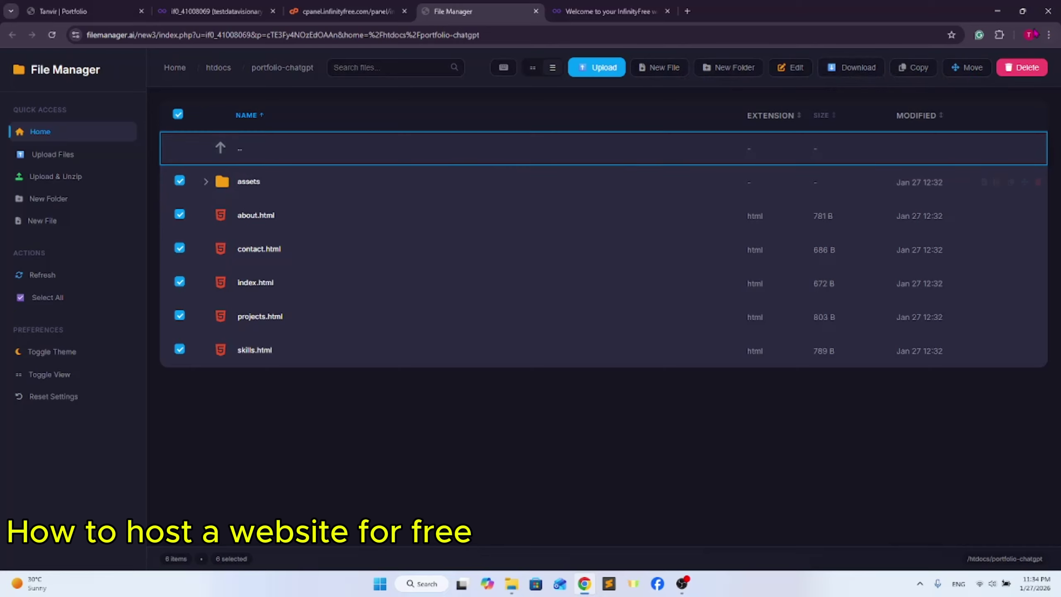
click(969, 69)
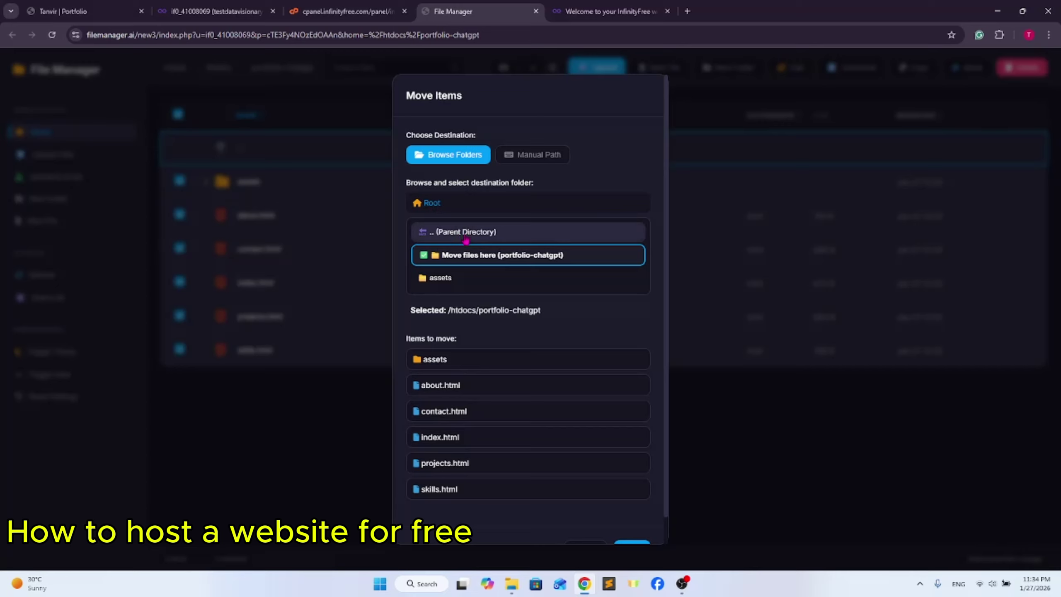
click(461, 240)
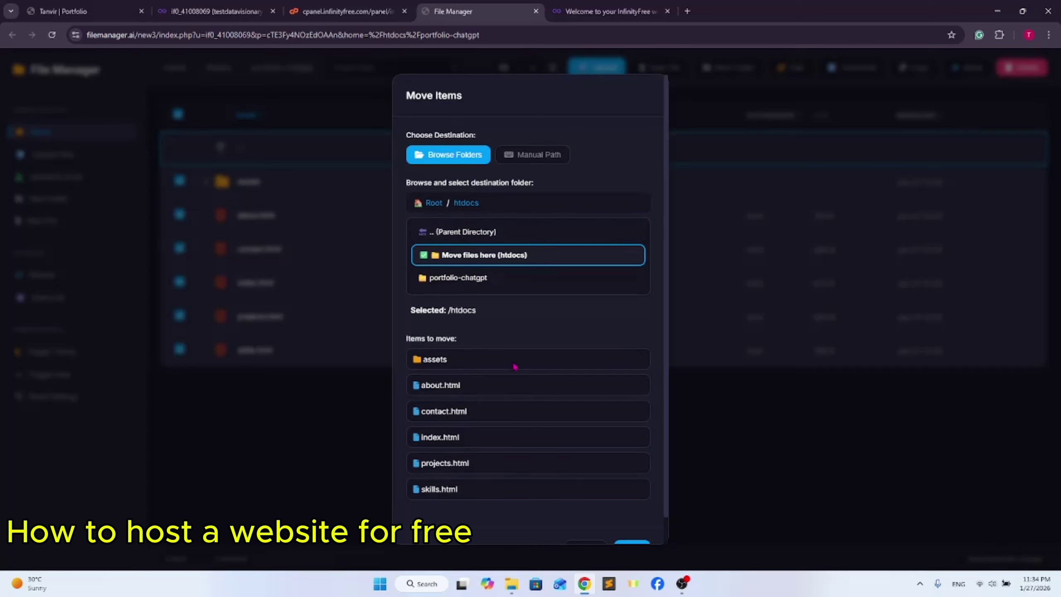
scroll(641, 520, down, 1)
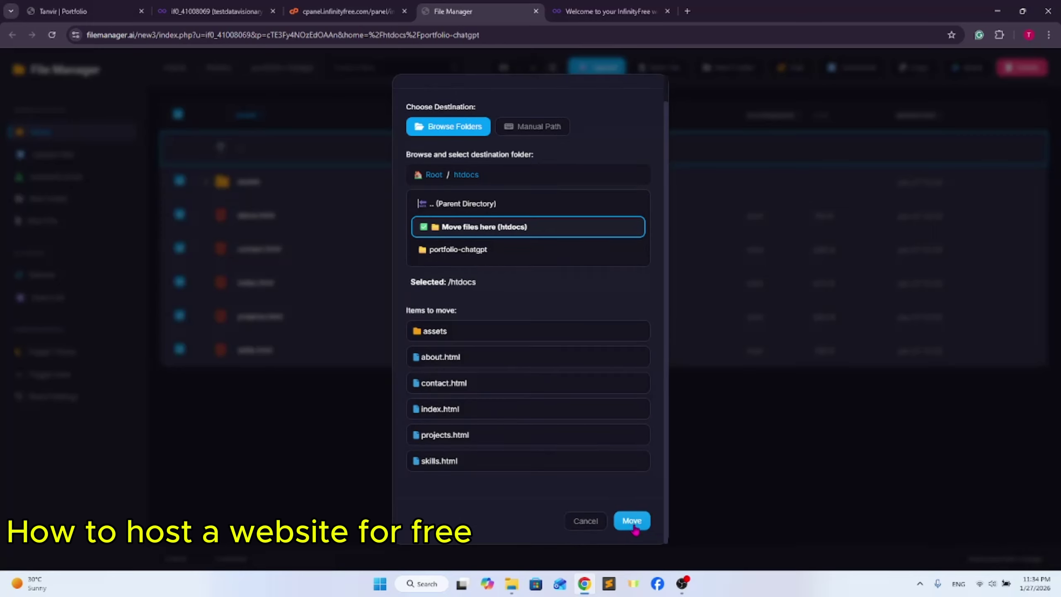
click(634, 528)
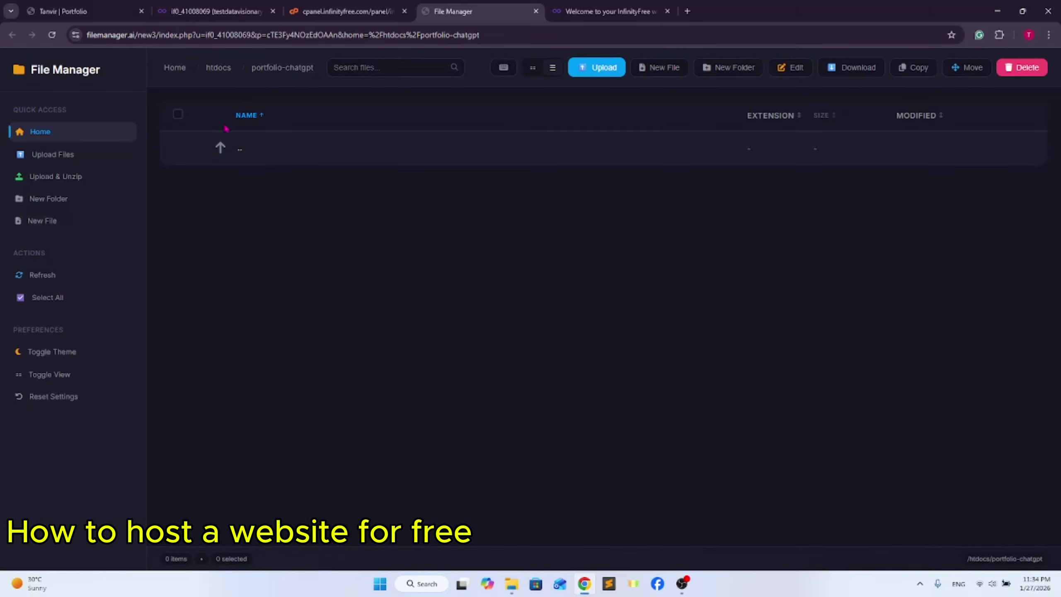
- Check the contents of htdocs and portfolio-chatgpt, delete the portfolio-chatgpt folder from htdocs and return to the home directory
double_click(223, 146)
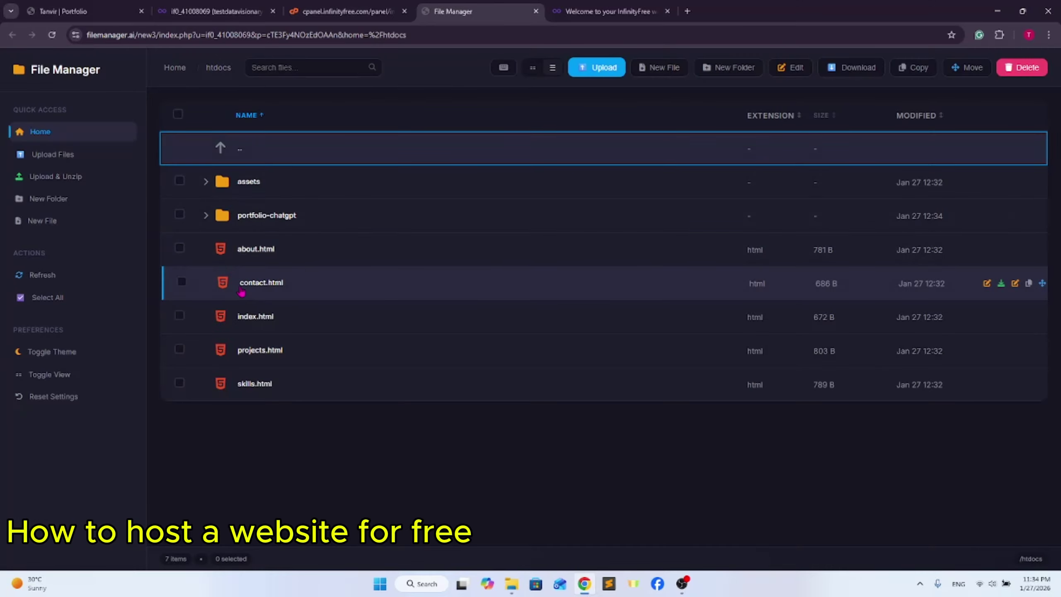
double_click(220, 148)
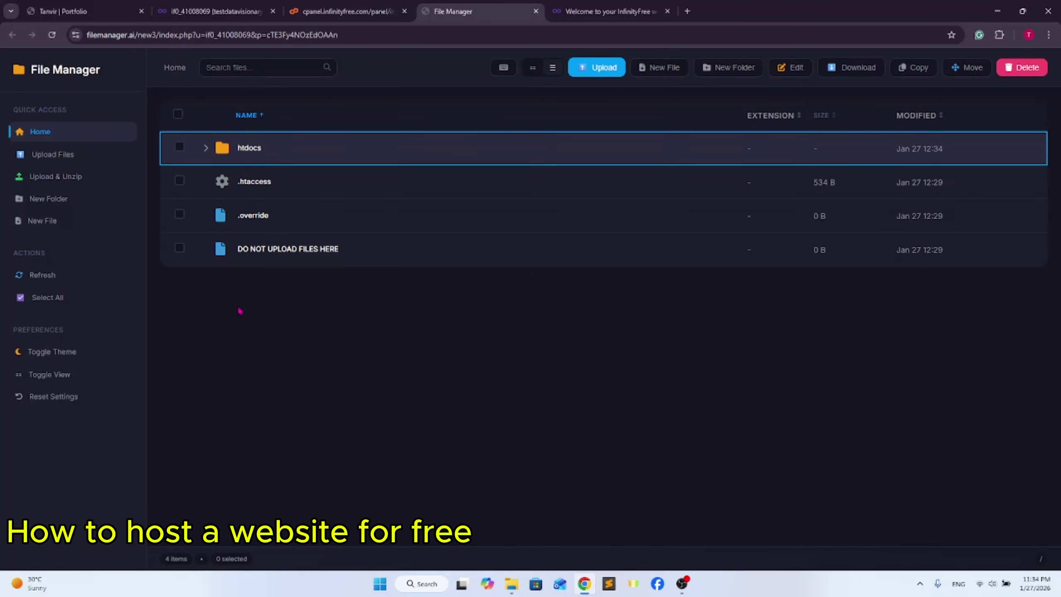
double_click(241, 148)
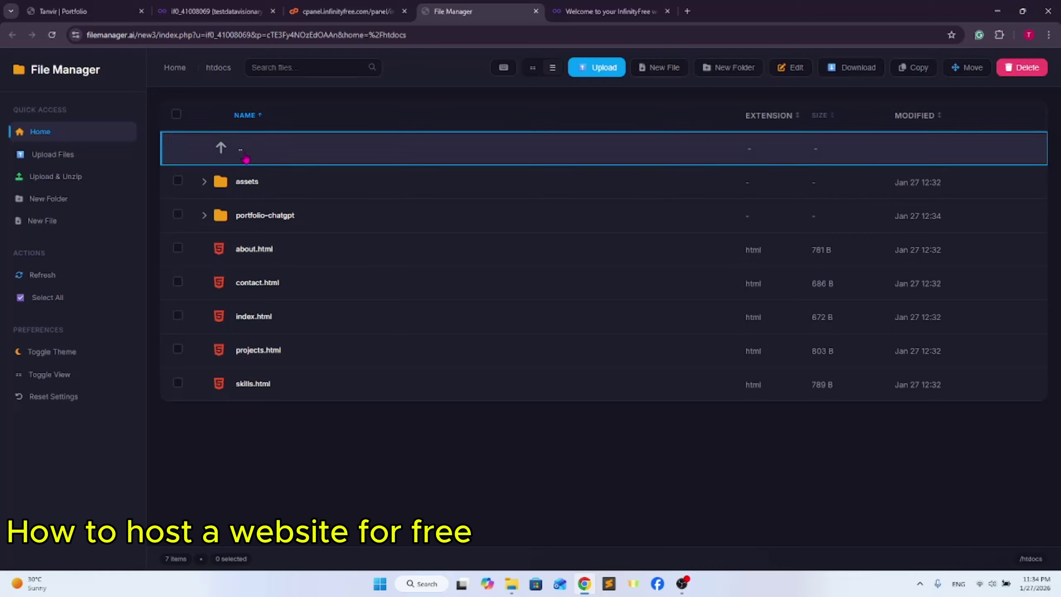
double_click(277, 218)
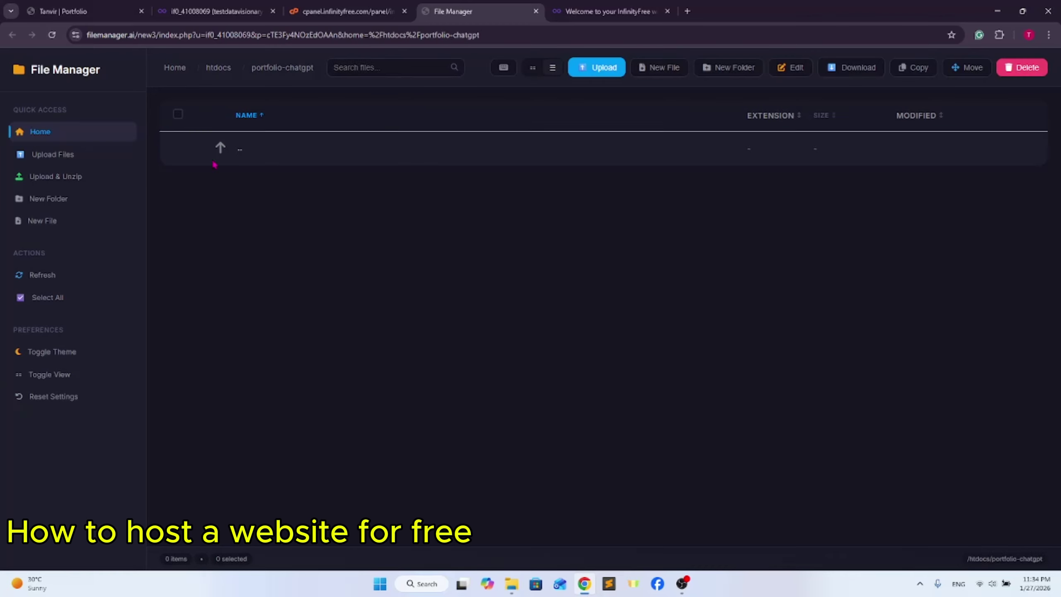
double_click(222, 147)
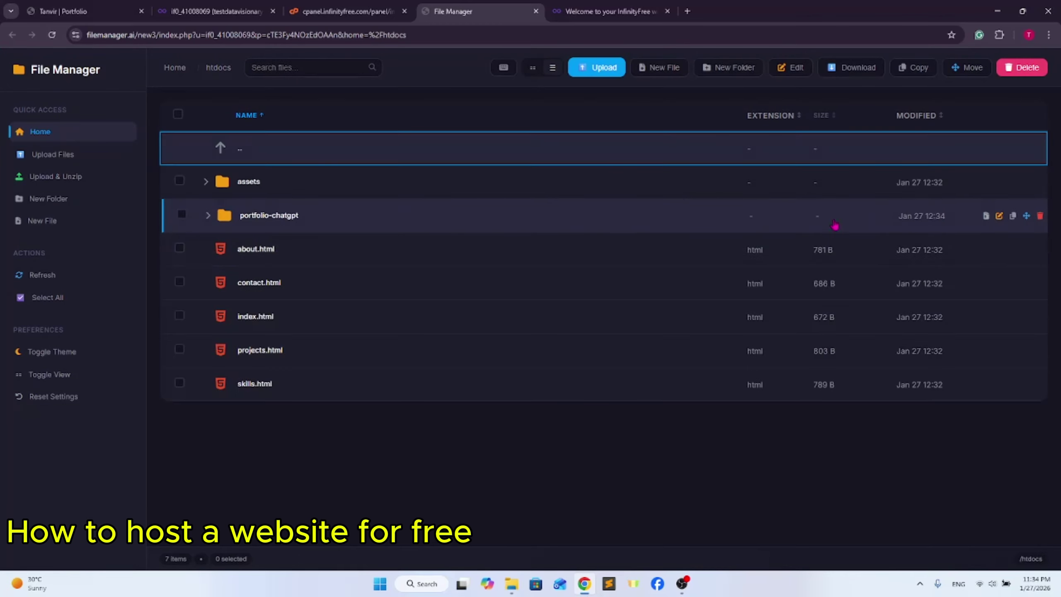
click(1040, 216)
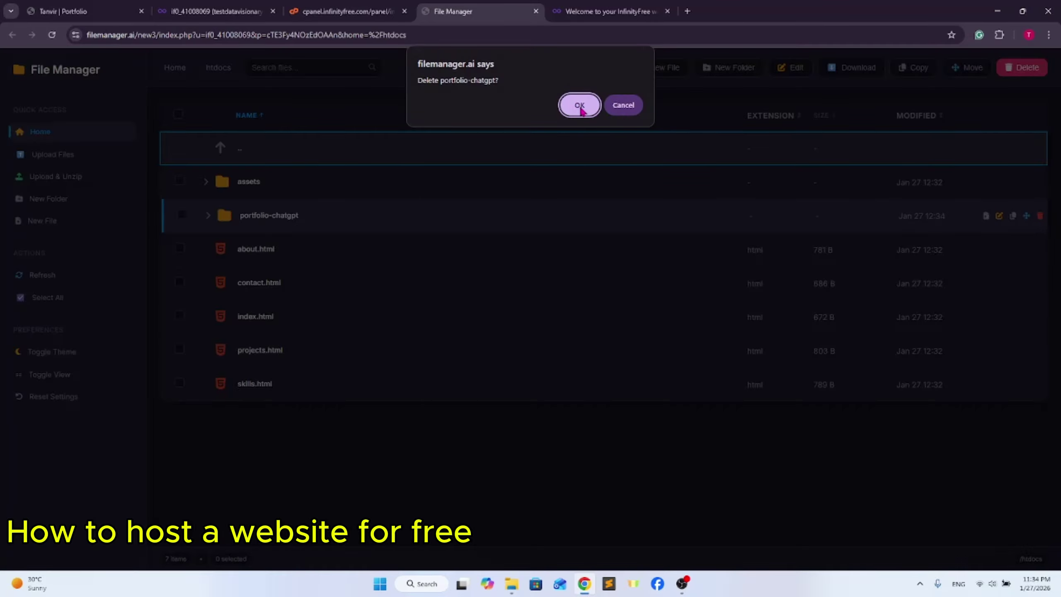
click(579, 105)
double_click(226, 148)
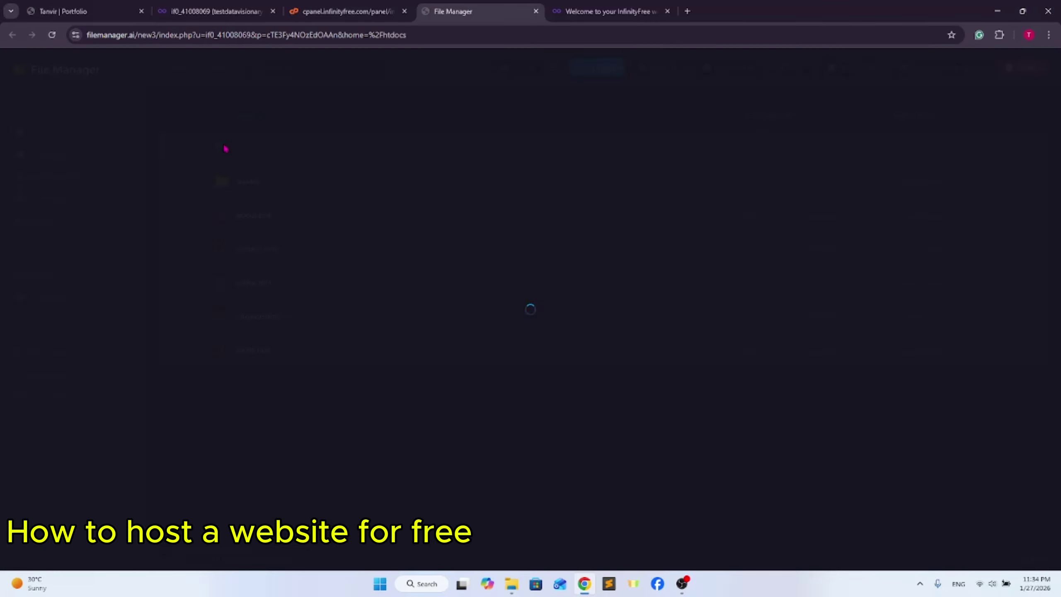
- Reload the testdatavisionary.infinityfreeapp.com site, look through its About, Projects and Contact pages and check the page address
key(ctrl+Tab)
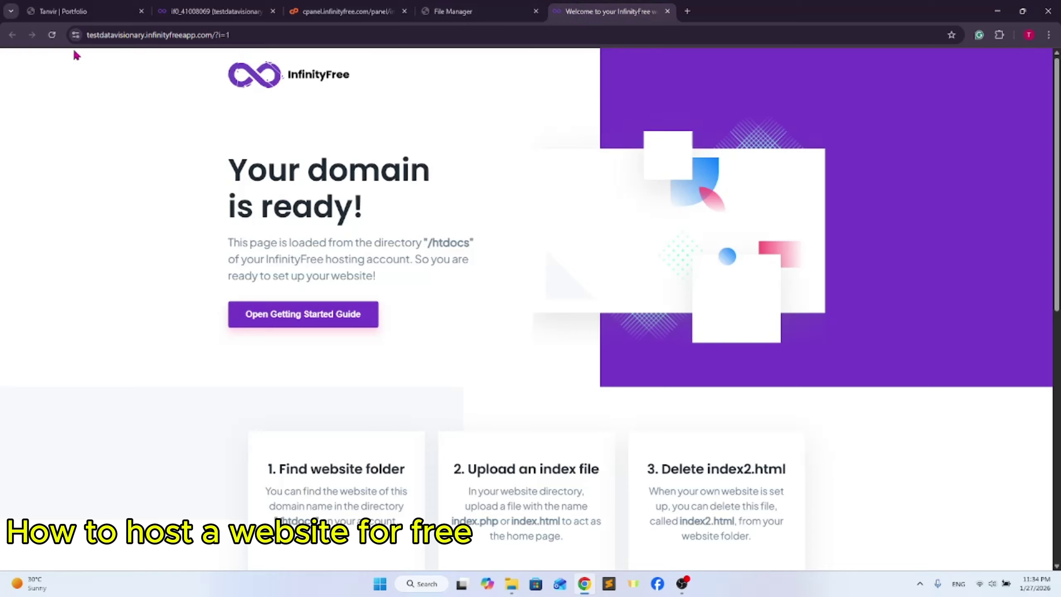
click(51, 34)
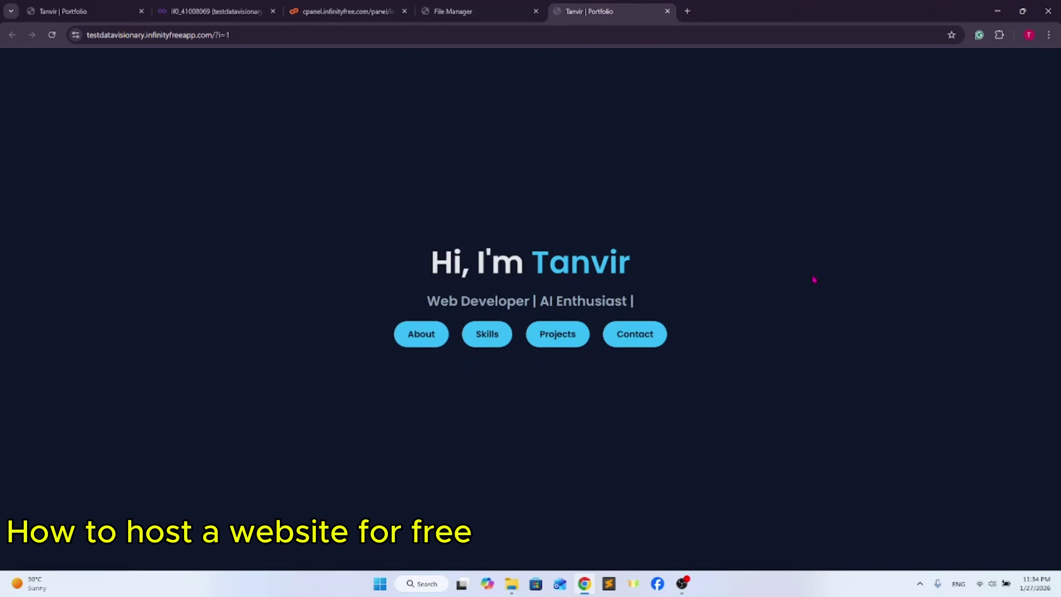
click(430, 347)
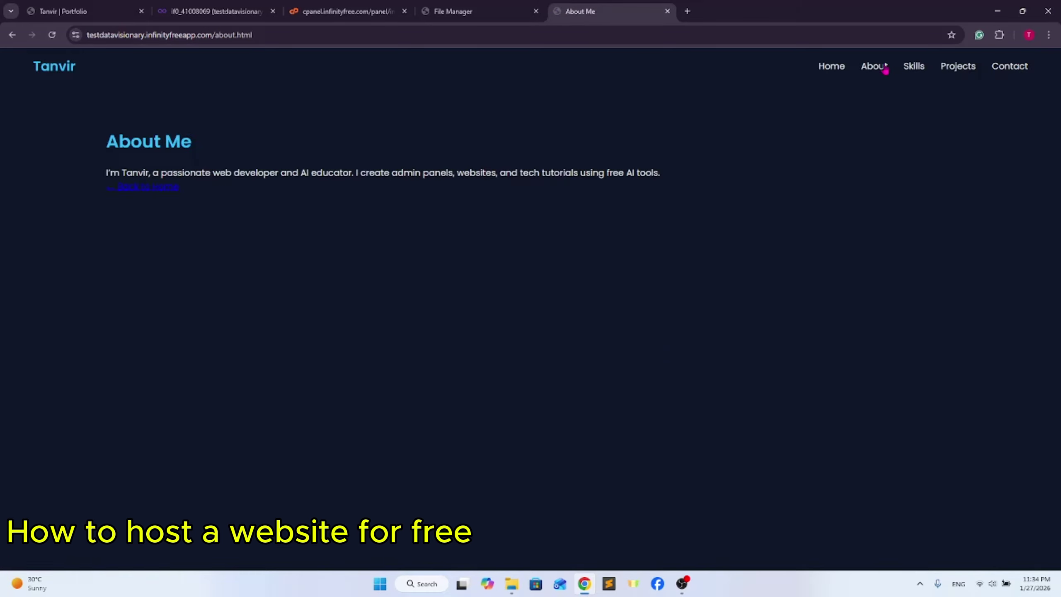
click(958, 67)
click(1009, 67)
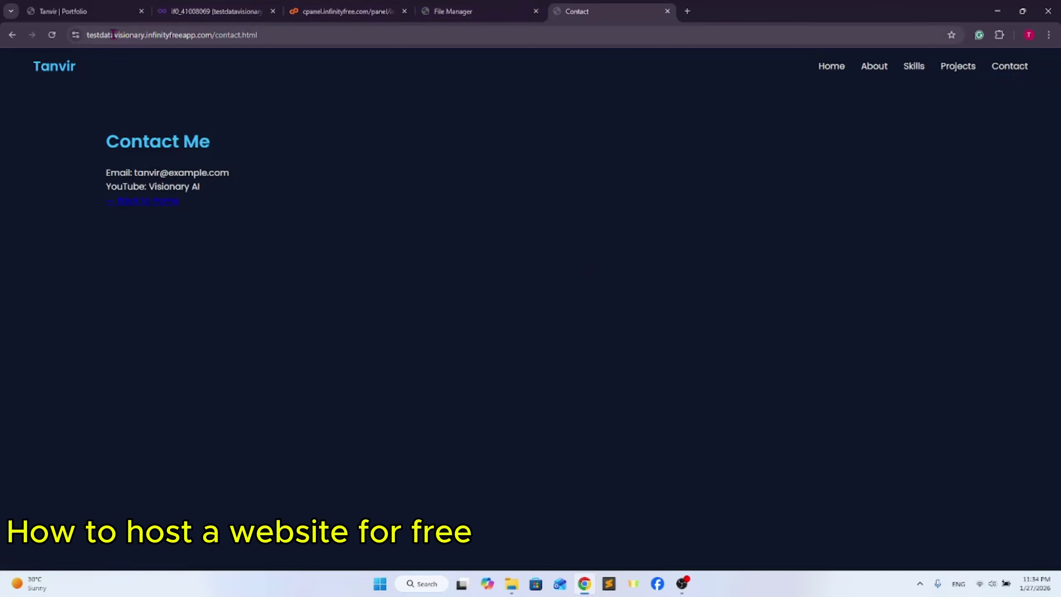
drag(87, 36, 287, 43)
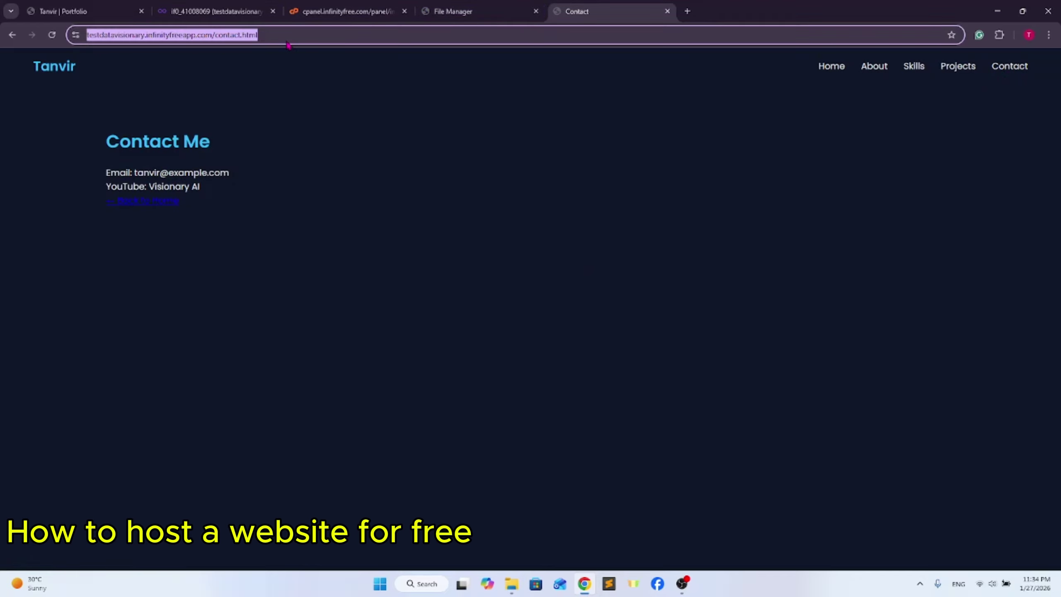
click(303, 94)
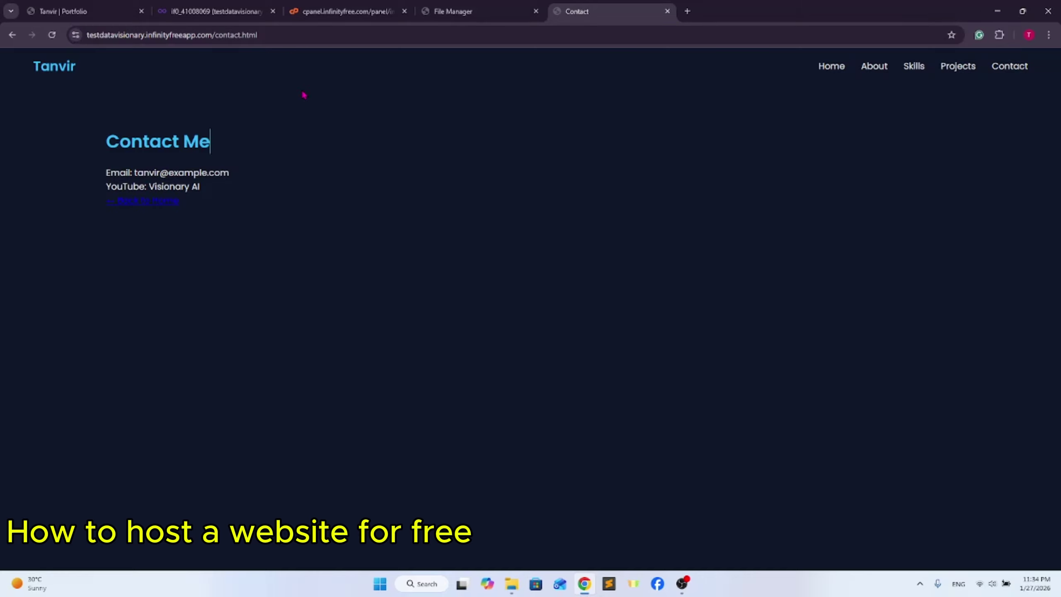
click(453, 11)
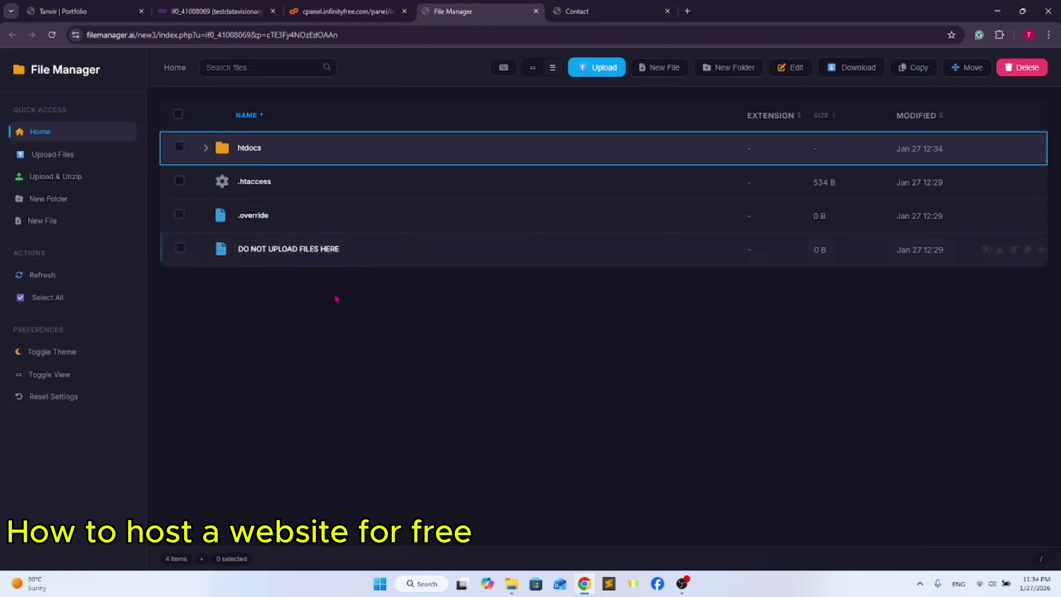
click(591, 8)
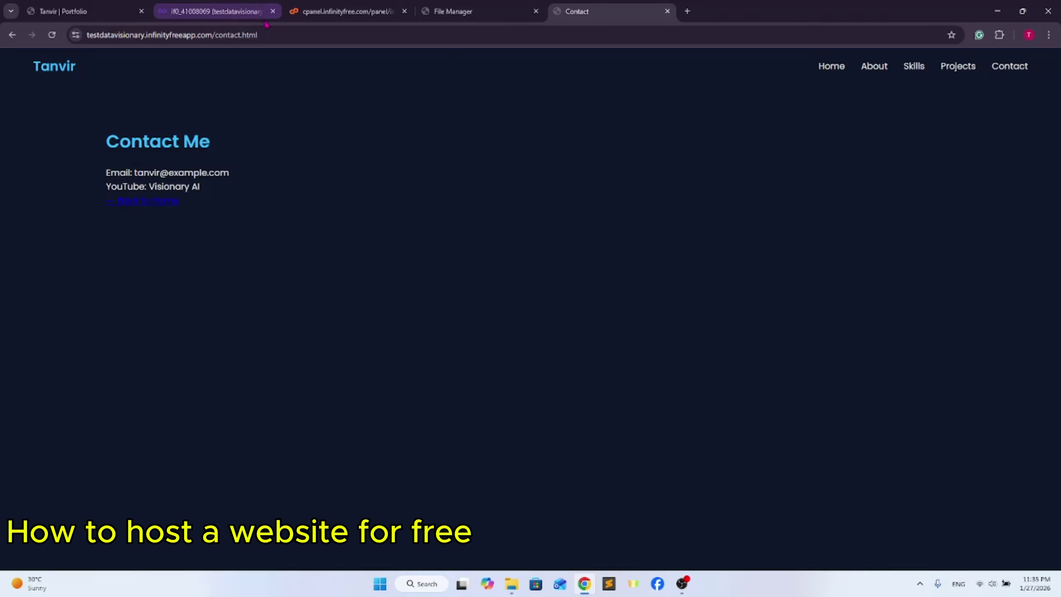
click(289, 35)
click(425, 132)
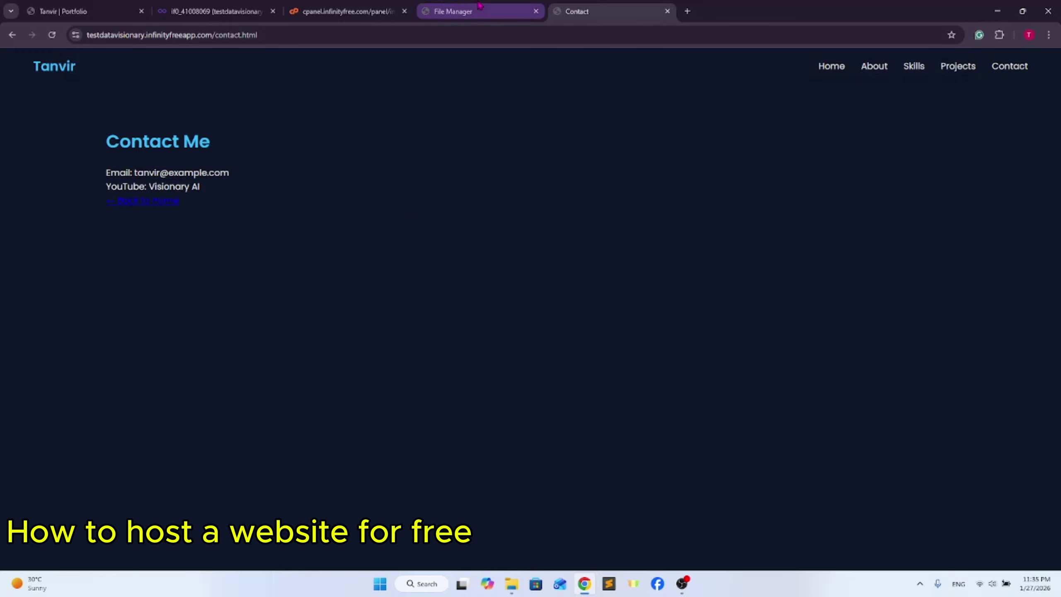
click(475, 18)
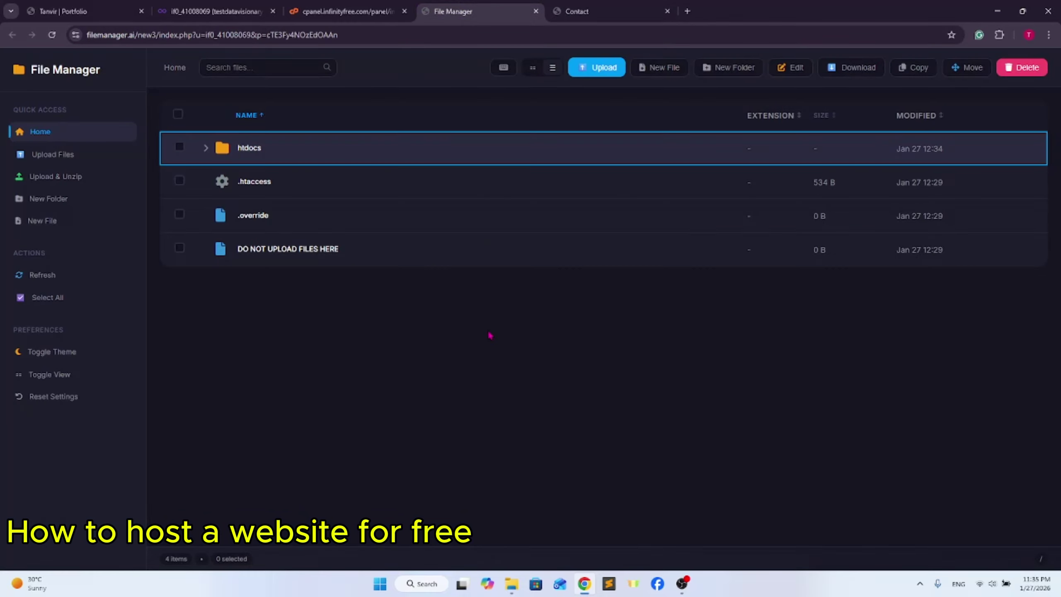